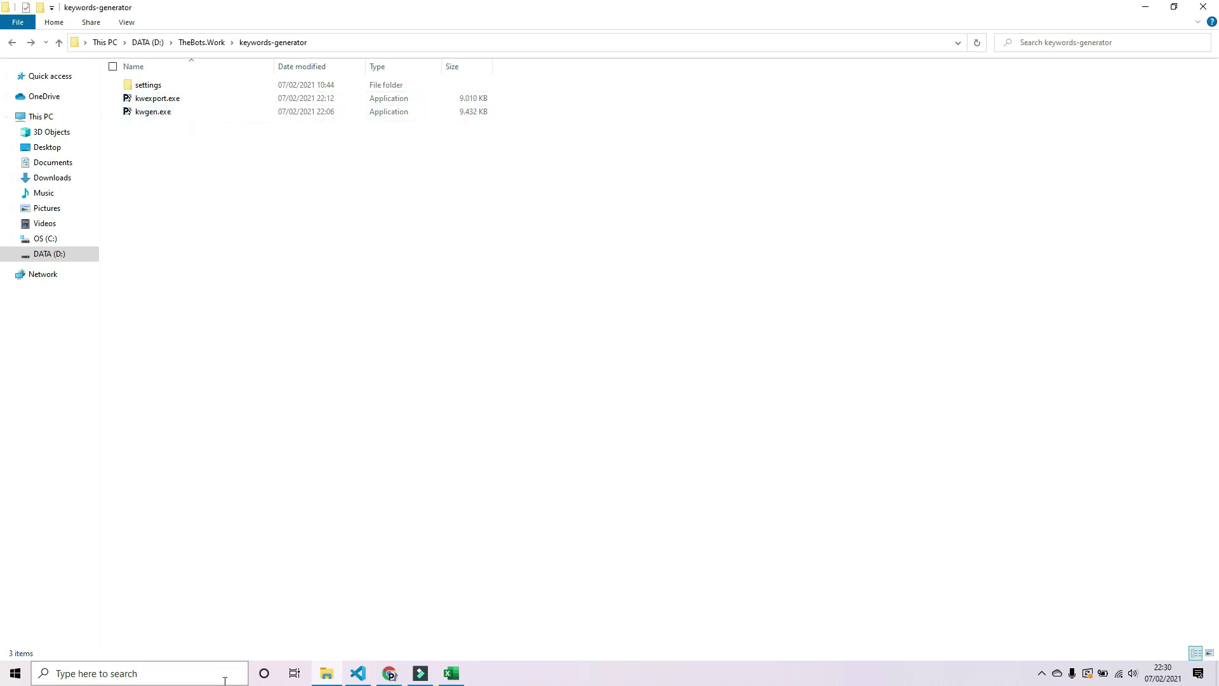
- Search Windows for 'virus' and open the Virus & threat protection result
{"action": "left_click", "coordinate": [177, 674]}
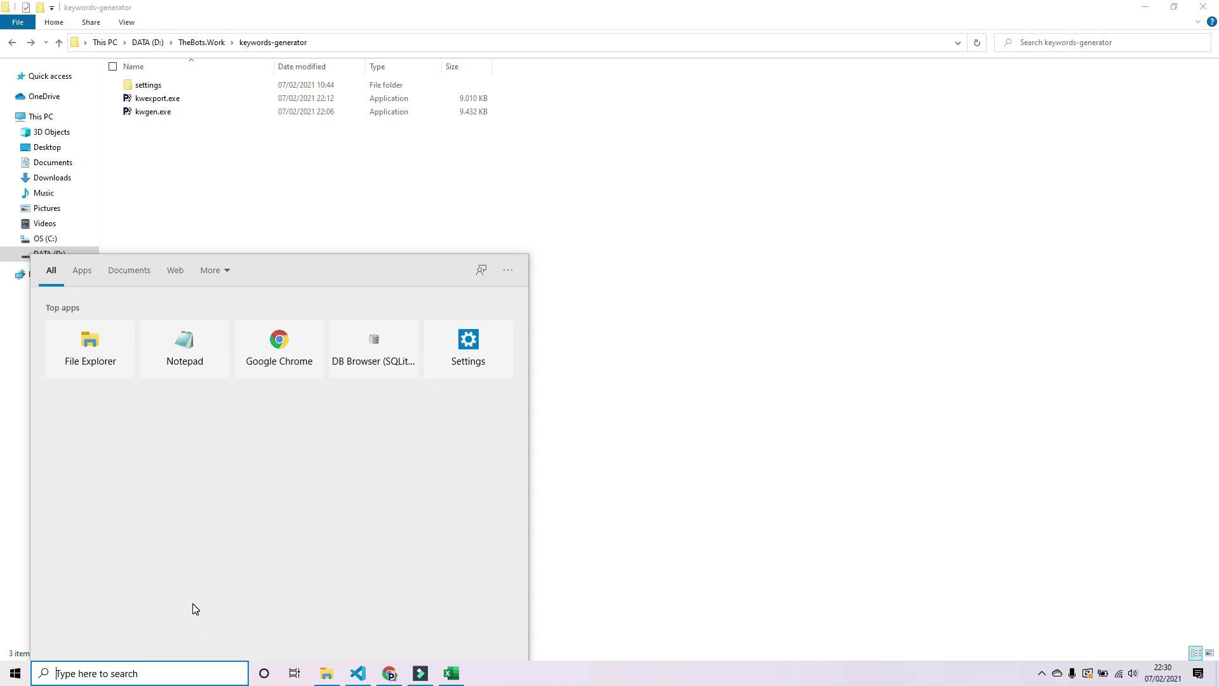
{"action": "type", "text": "virus"}
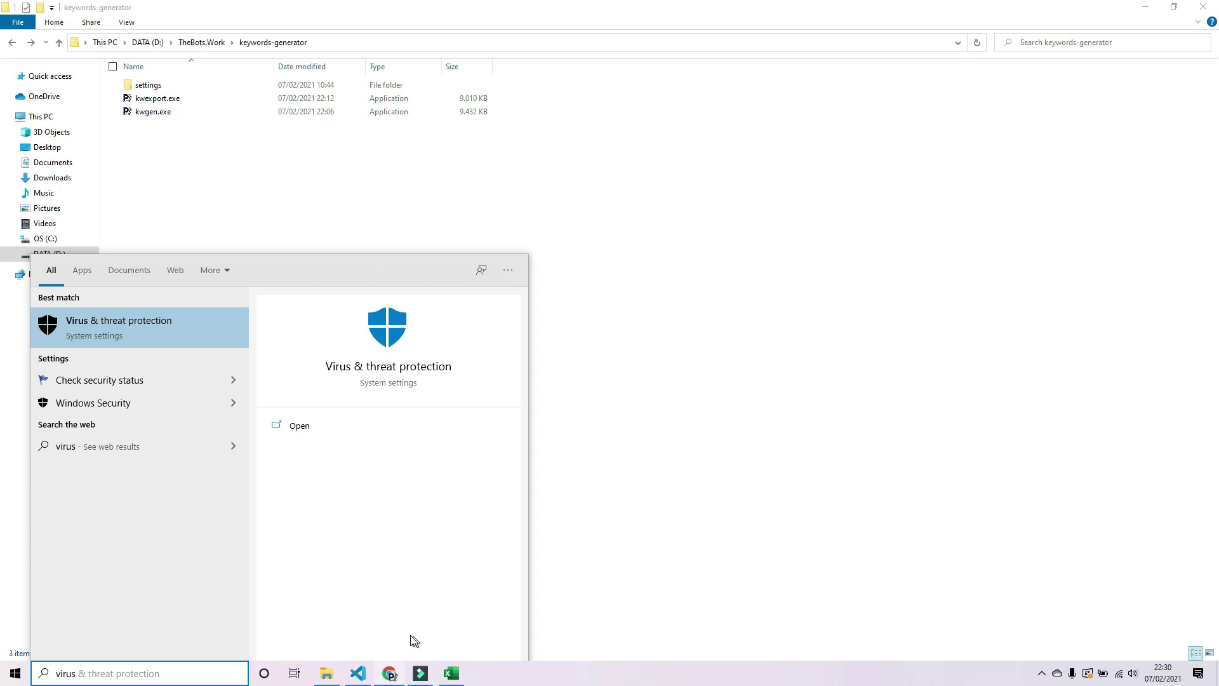
{"action": "left_click", "coordinate": [163, 331]}
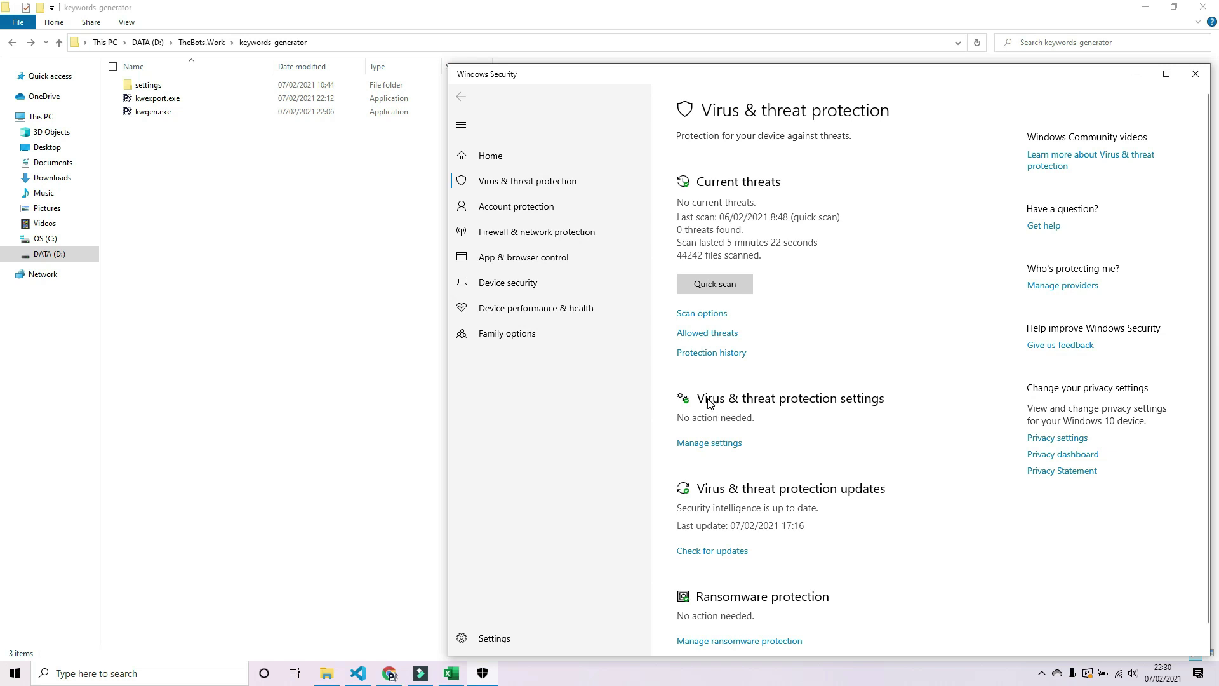
- Open the Virus & threat protection settings and scroll down to the Exclusions section
{"action": "left_click", "coordinate": [891, 400]}
{"action": "left_click", "coordinate": [729, 446]}
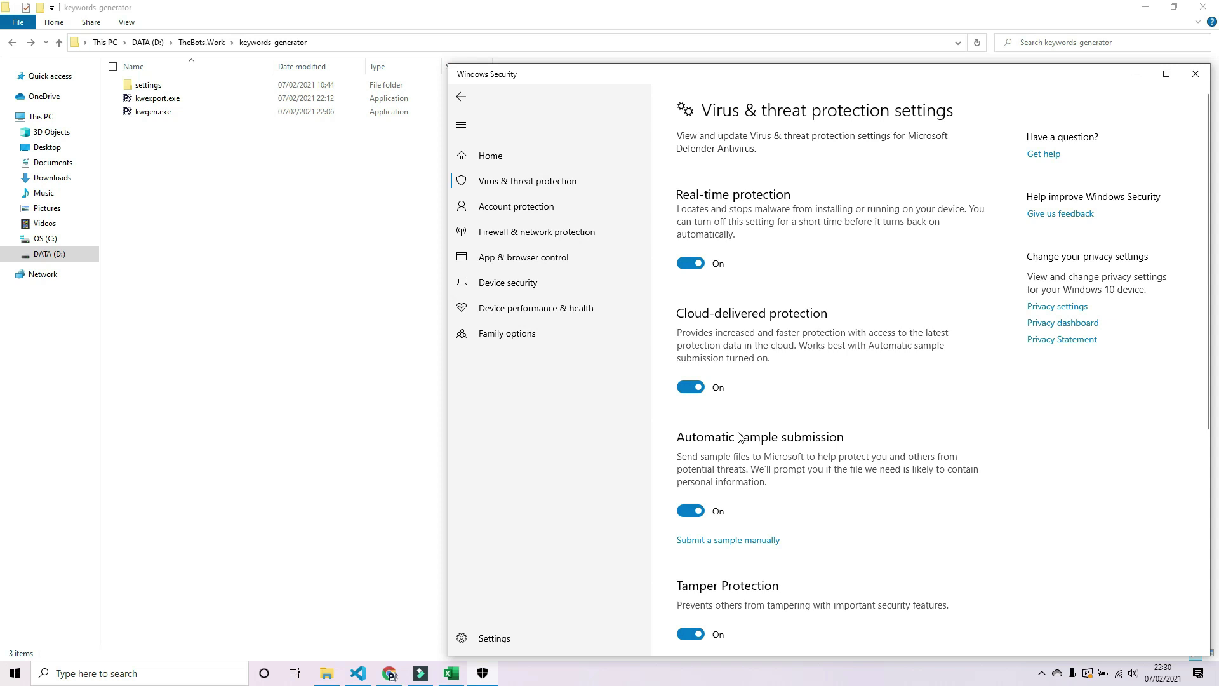
{"action": "scroll", "coordinate": [741, 437], "scroll_direction": "down", "scroll_amount": 1}
{"action": "scroll", "coordinate": [740, 437], "scroll_direction": "down", "scroll_amount": 5}
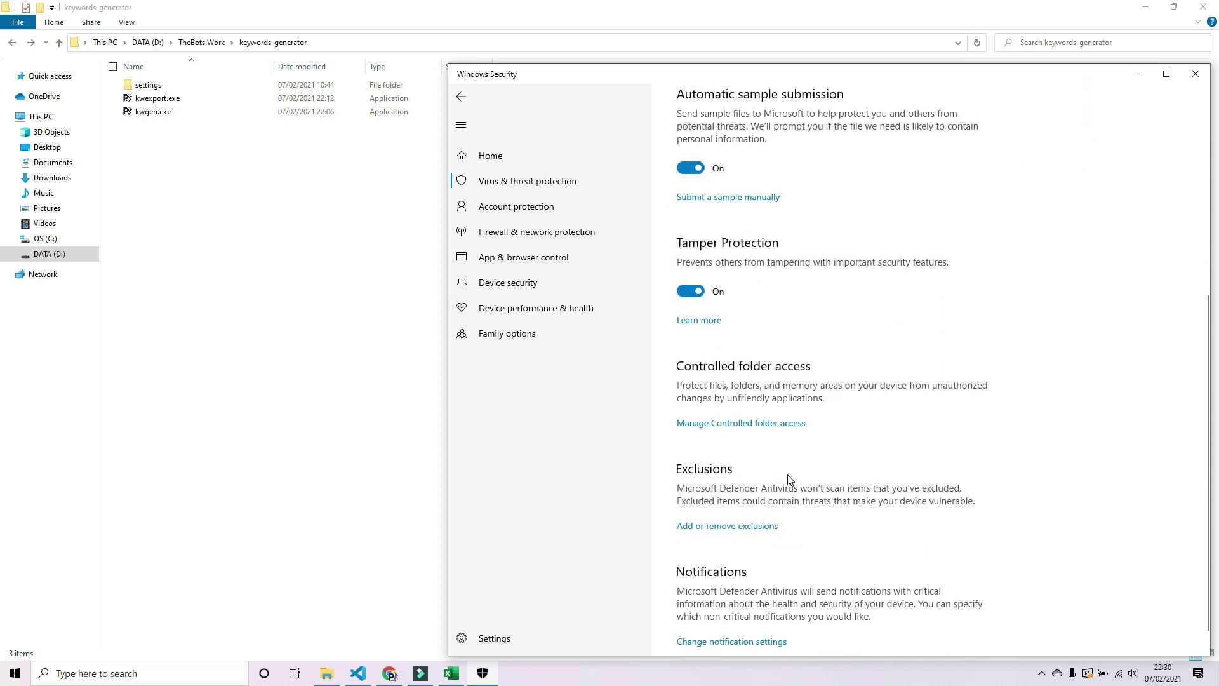
{"action": "scroll", "coordinate": [776, 456], "scroll_direction": "down", "scroll_amount": 1}
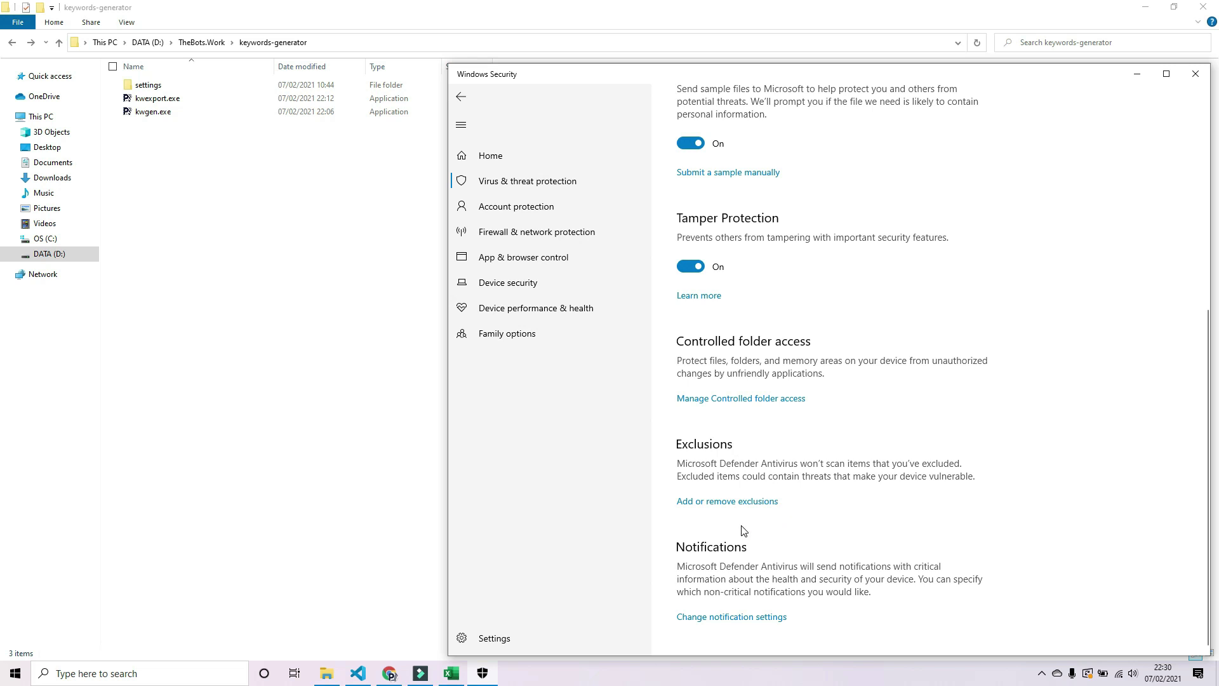
- Open Add or remove exclusions and choose to add a Folder exclusion
{"action": "left_click", "coordinate": [743, 505]}
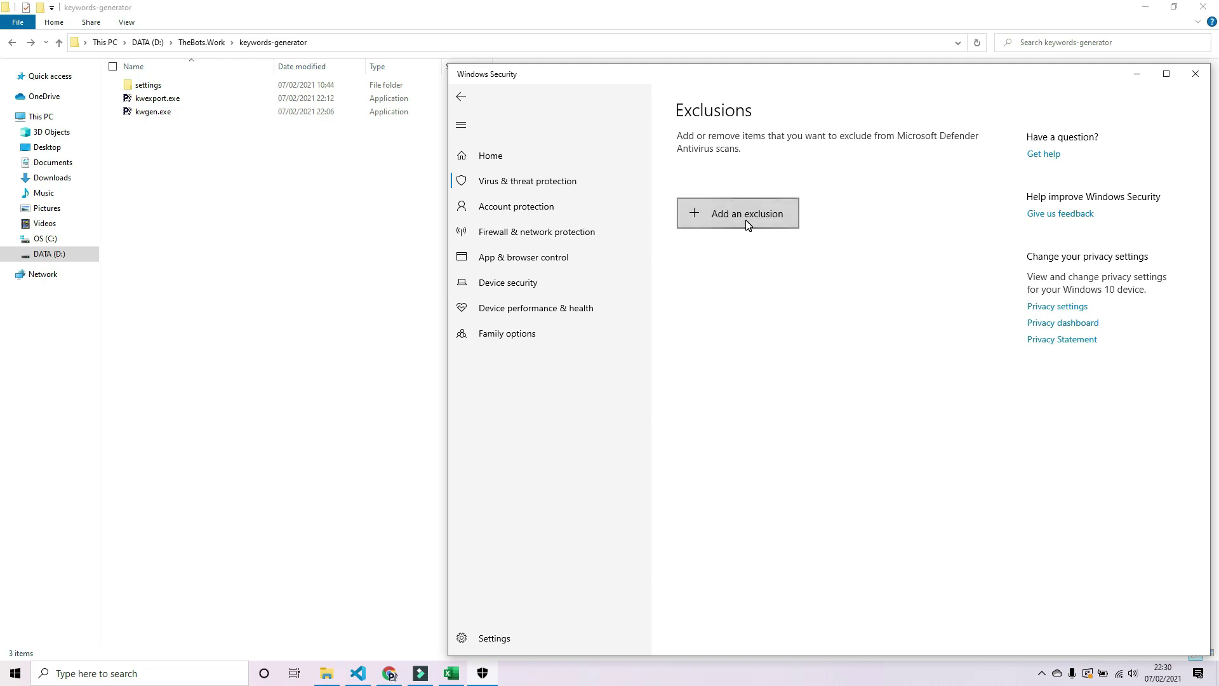
{"action": "left_click", "coordinate": [746, 221]}
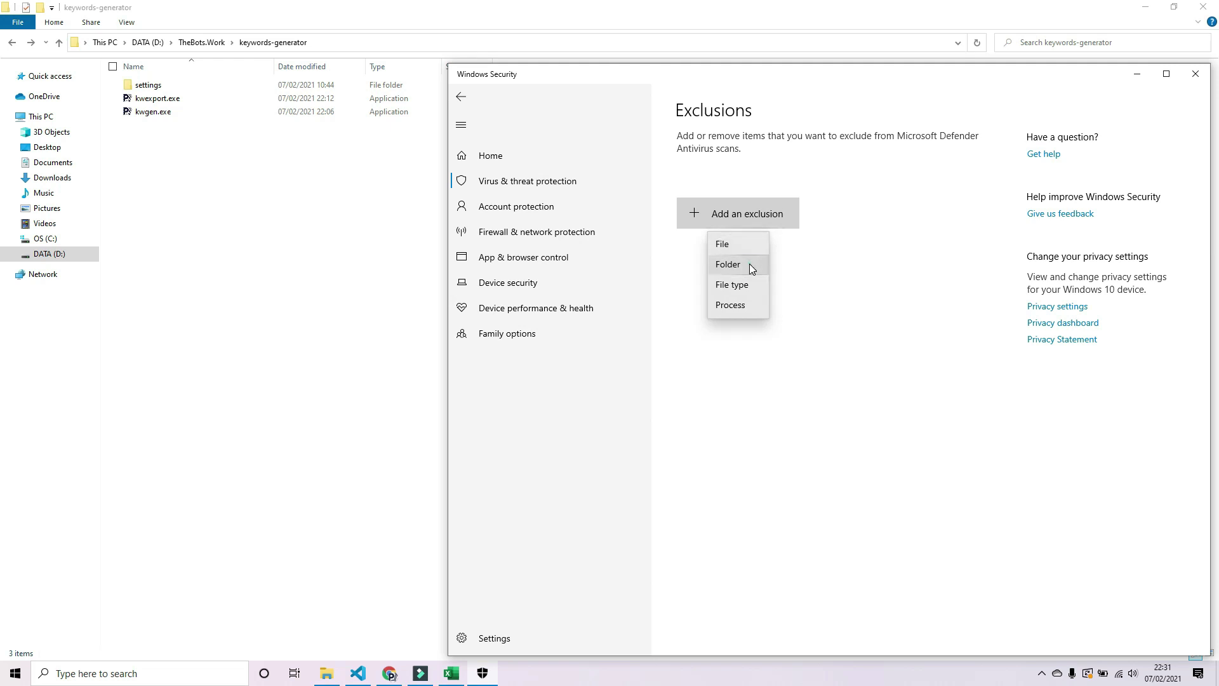
{"action": "left_click", "coordinate": [752, 266]}
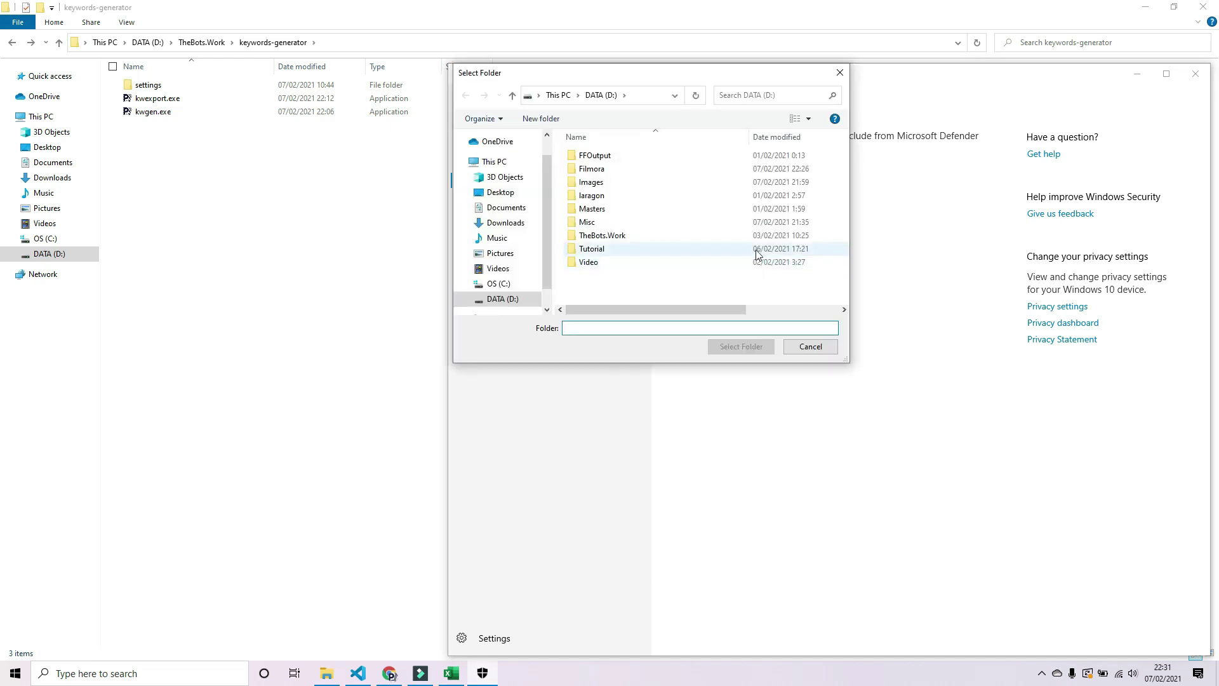
- Select D:\TheBots.Work as the excluded folder, then close Windows Security
{"action": "left_click", "coordinate": [622, 236]}
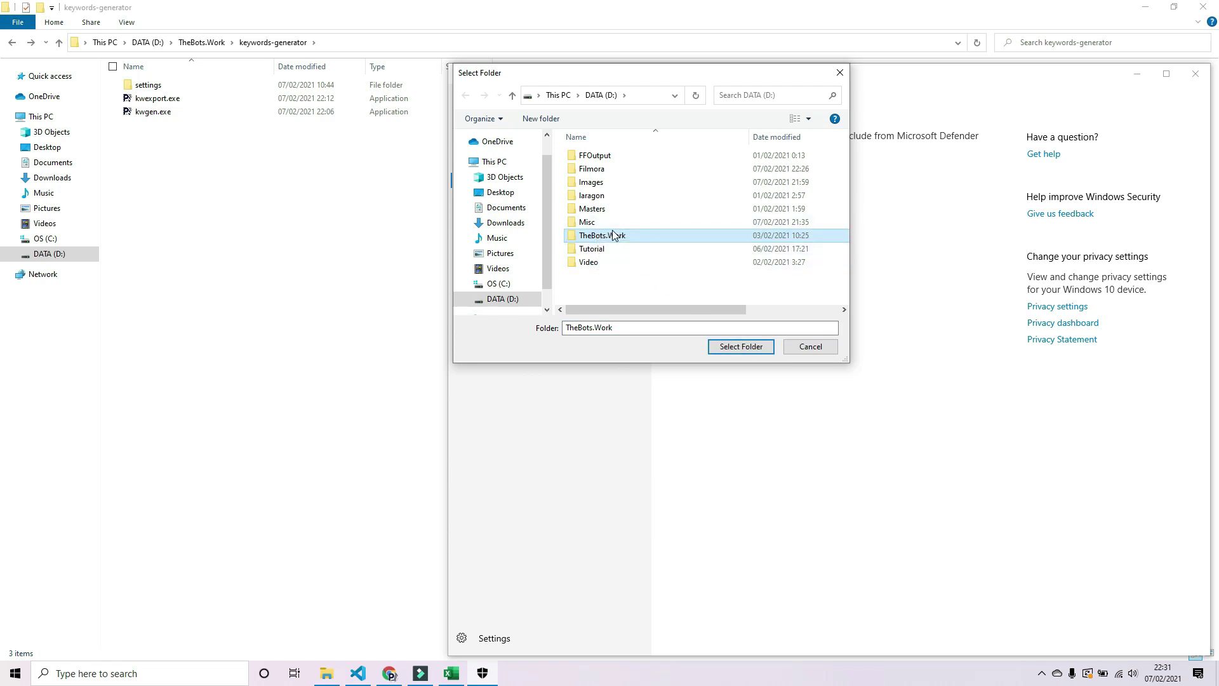
{"action": "left_click", "coordinate": [747, 347]}
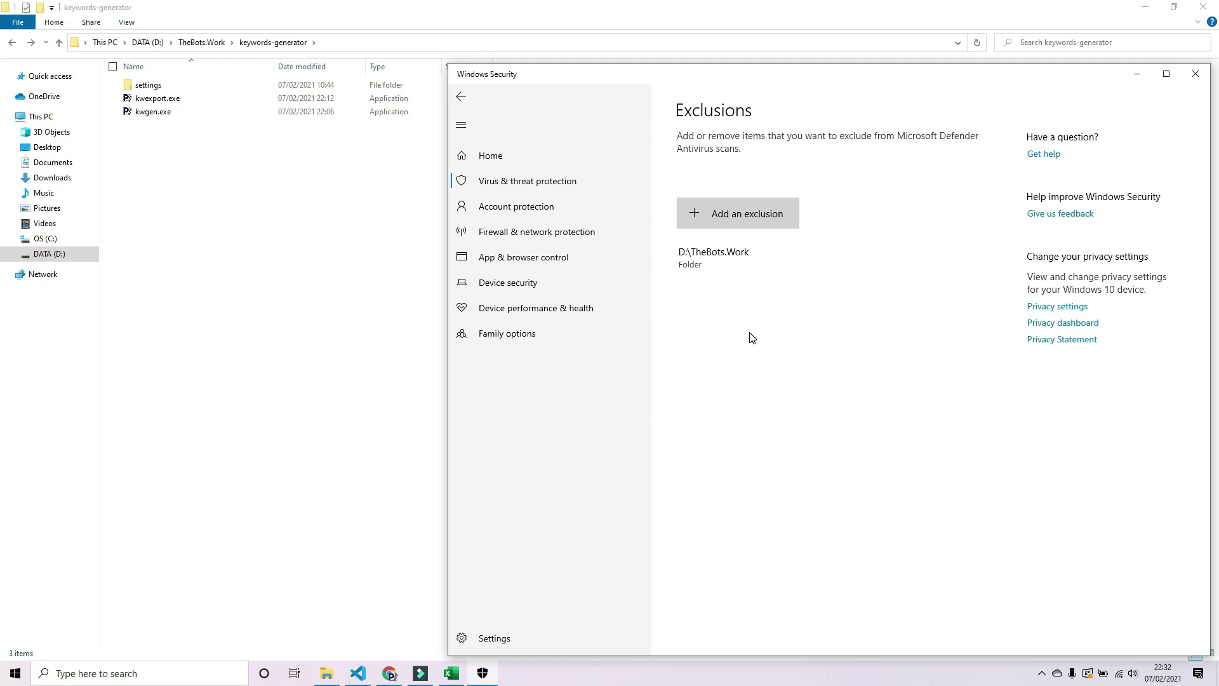
{"action": "left_click", "coordinate": [1192, 75]}
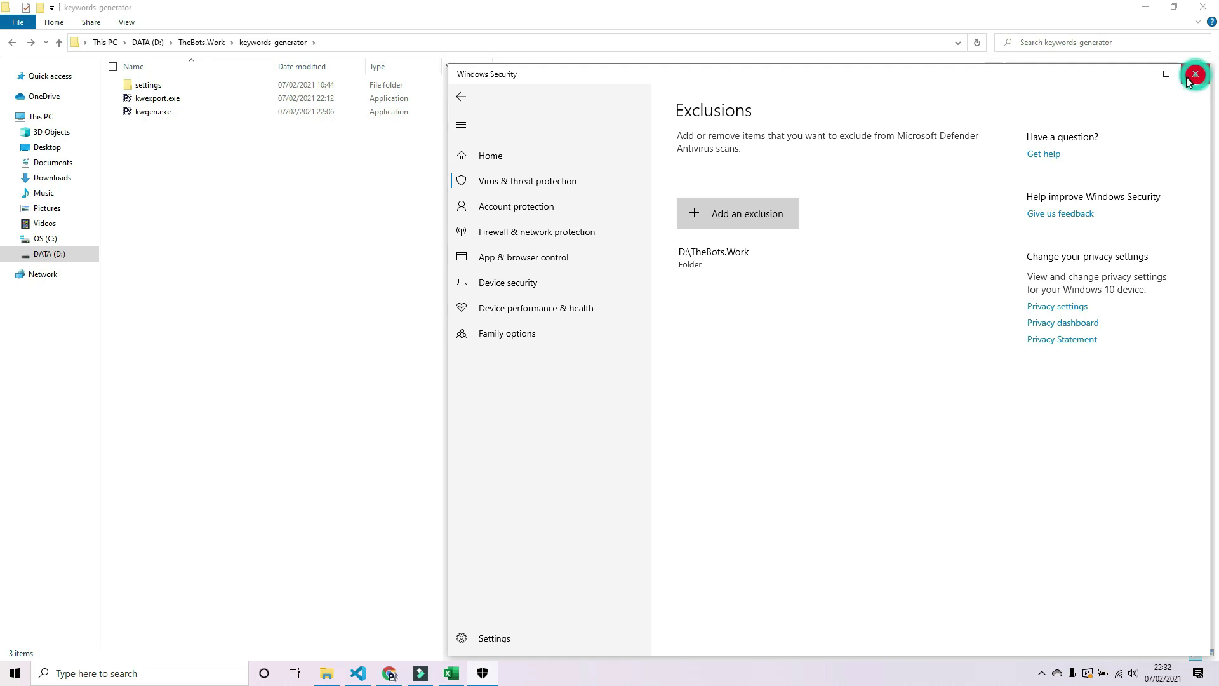
- Launch kwgen.exe, submit the access ticket, and enter nike as the keyword
{"action": "left_click", "coordinate": [162, 114]}
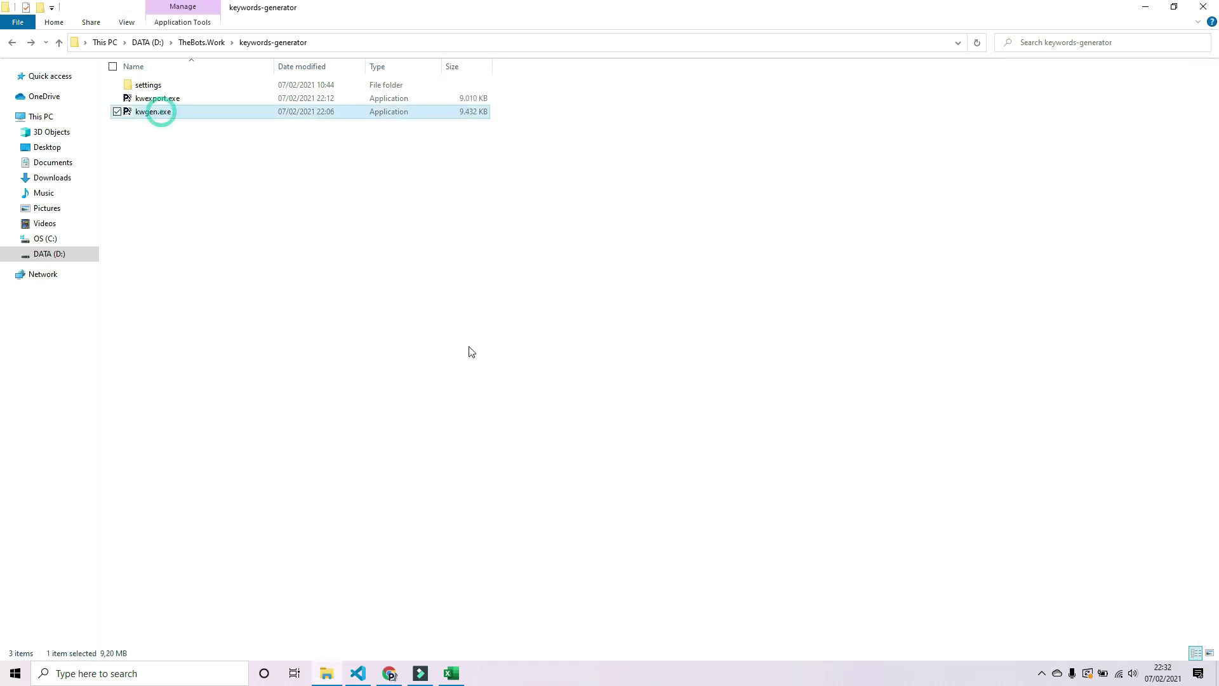
{"action": "left_click_drag", "start_coordinate": [364, 27], "coordinate": [654, 198]}
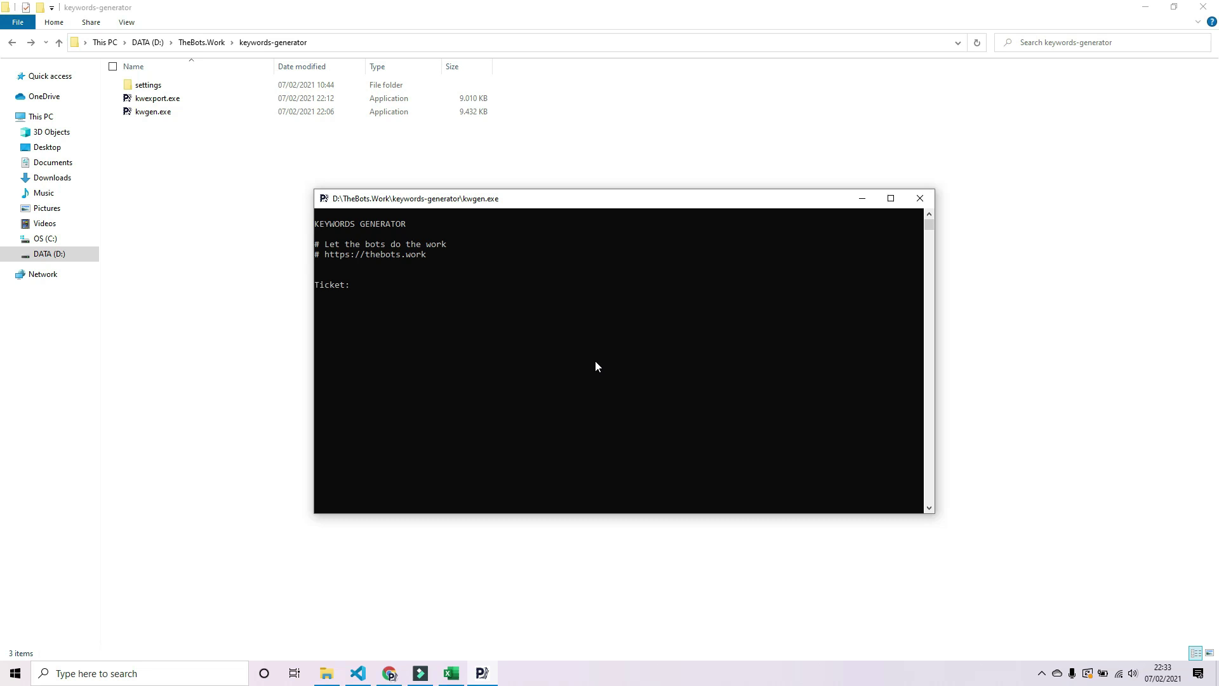
{"action": "type", "text": "Panduan.VIP"}
{"action": "key", "text": "Return"}
{"action": "type", "text": "nike"}
{"action": "key", "text": "Return"}
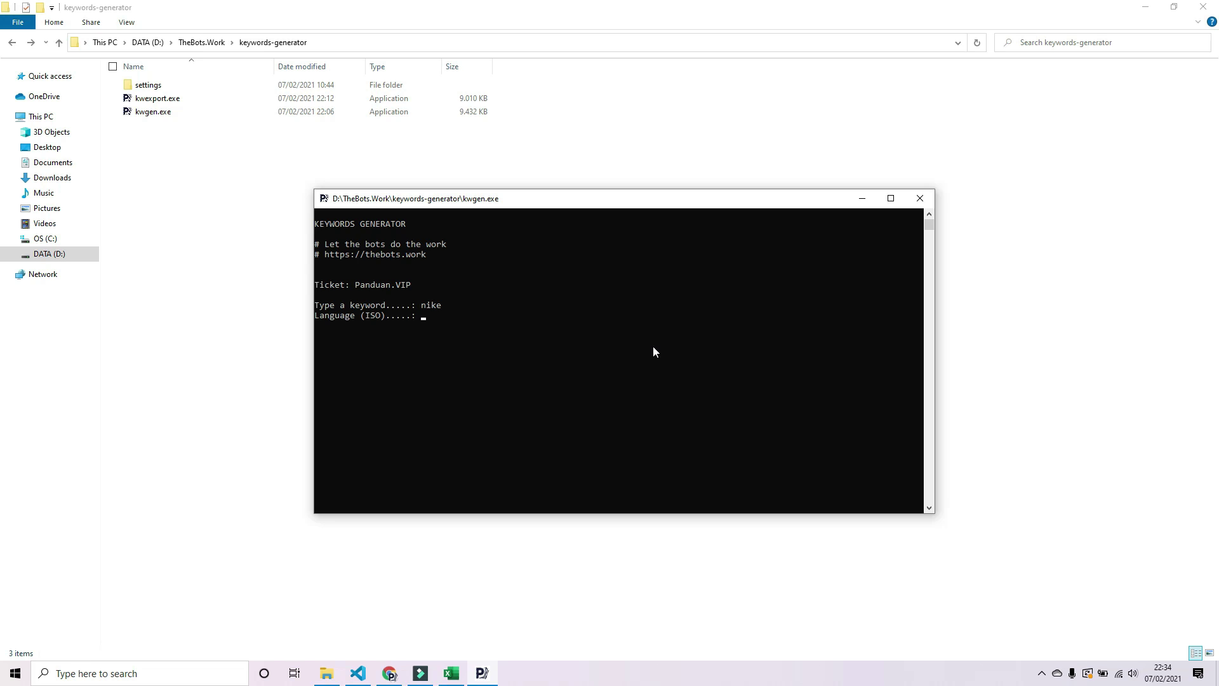
- Enter en as the language and us as the country
{"action": "type", "text": "d"}
{"action": "key", "text": "BackSpace"}
{"action": "key", "text": "BackSpace"}
{"action": "type", "text": "en"}
{"action": "key", "text": "Return"}
{"action": "type", "text": "us"}
{"action": "key", "text": "BackSpace"}
{"action": "key", "text": "BackSpace"}
{"action": "type", "text": "it"}
{"action": "key", "text": "BackSpace"}
{"action": "key", "text": "BackSpace"}
{"action": "type", "text": "us"}
{"action": "key", "text": "Return"}
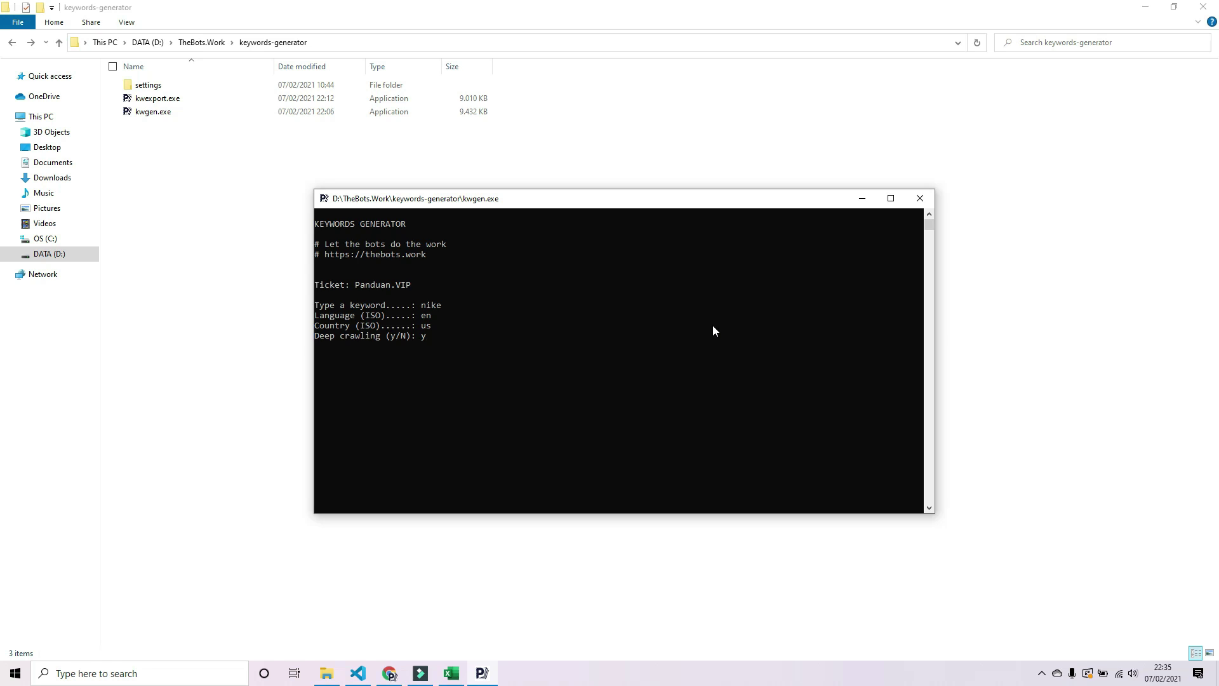
- Turn on deep crawling and start generating with the default delay
{"action": "key", "text": "Return"}
{"action": "type", "text": "1"}
{"action": "key", "text": "BackSpace"}
{"action": "key", "text": "BackSpace"}
{"action": "key", "text": "BackSpace"}
{"action": "key", "text": "BackSpace"}
{"action": "key", "text": "Return"}
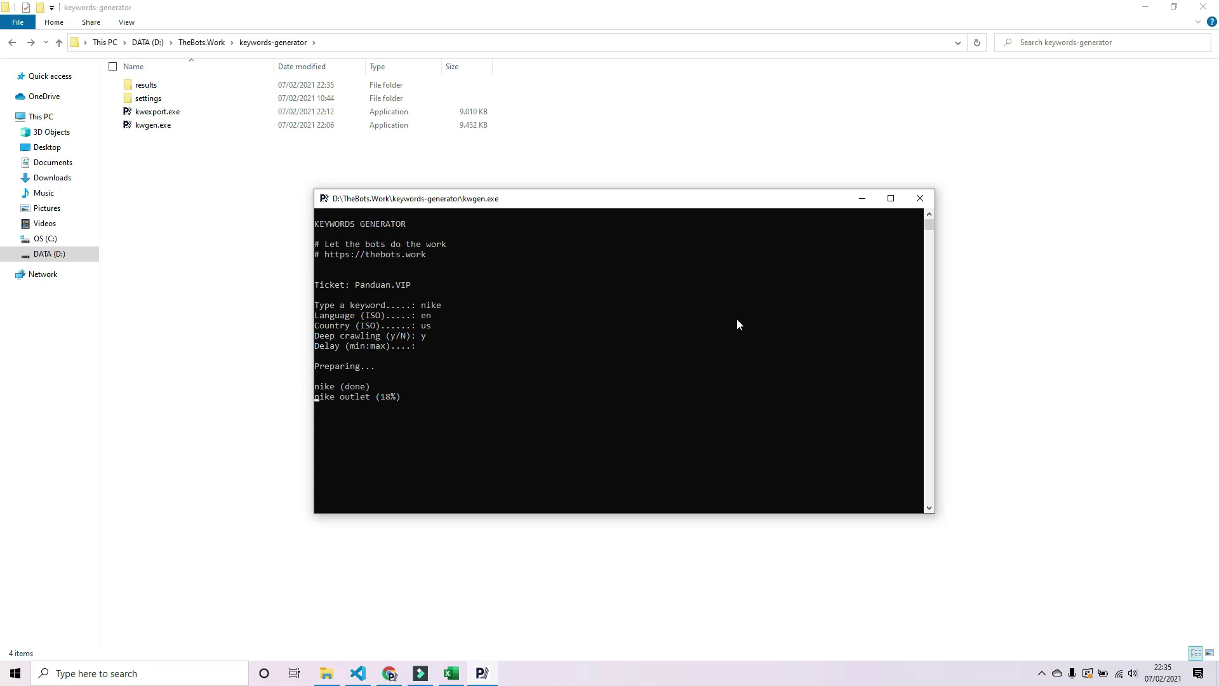
- Open the results folder and select the nike.txt keyword list
{"action": "left_click", "coordinate": [150, 86]}
{"action": "double_click", "coordinate": [152, 88]}
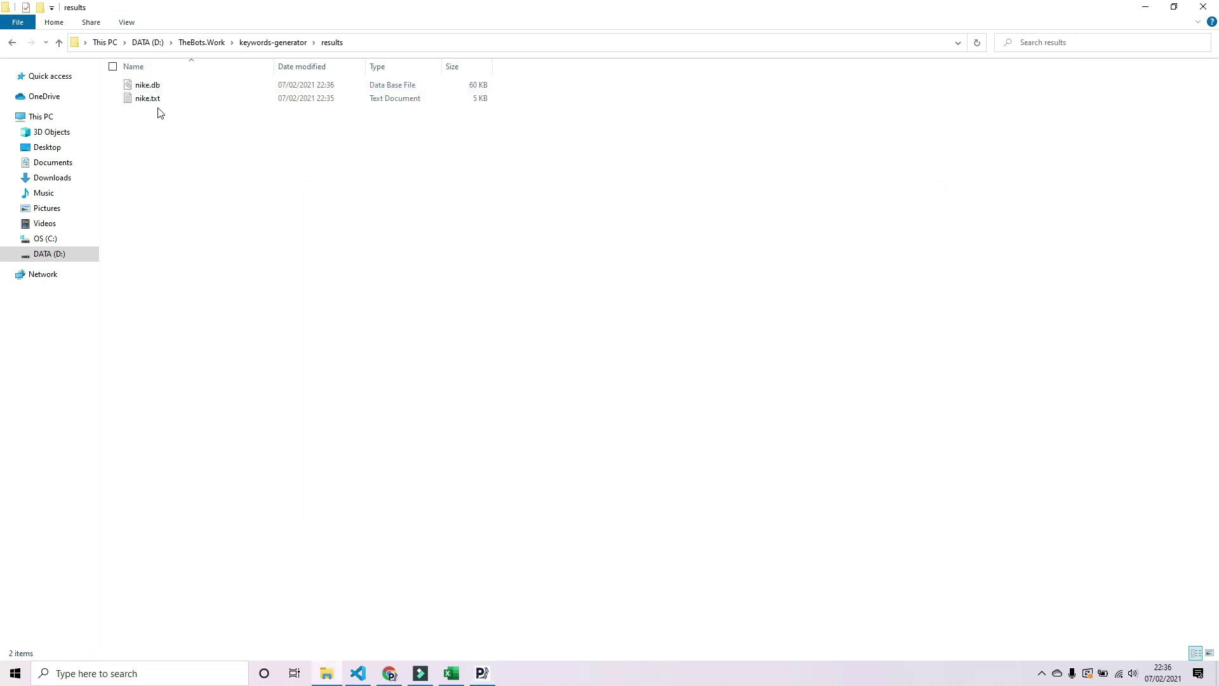
{"action": "left_click", "coordinate": [157, 101]}
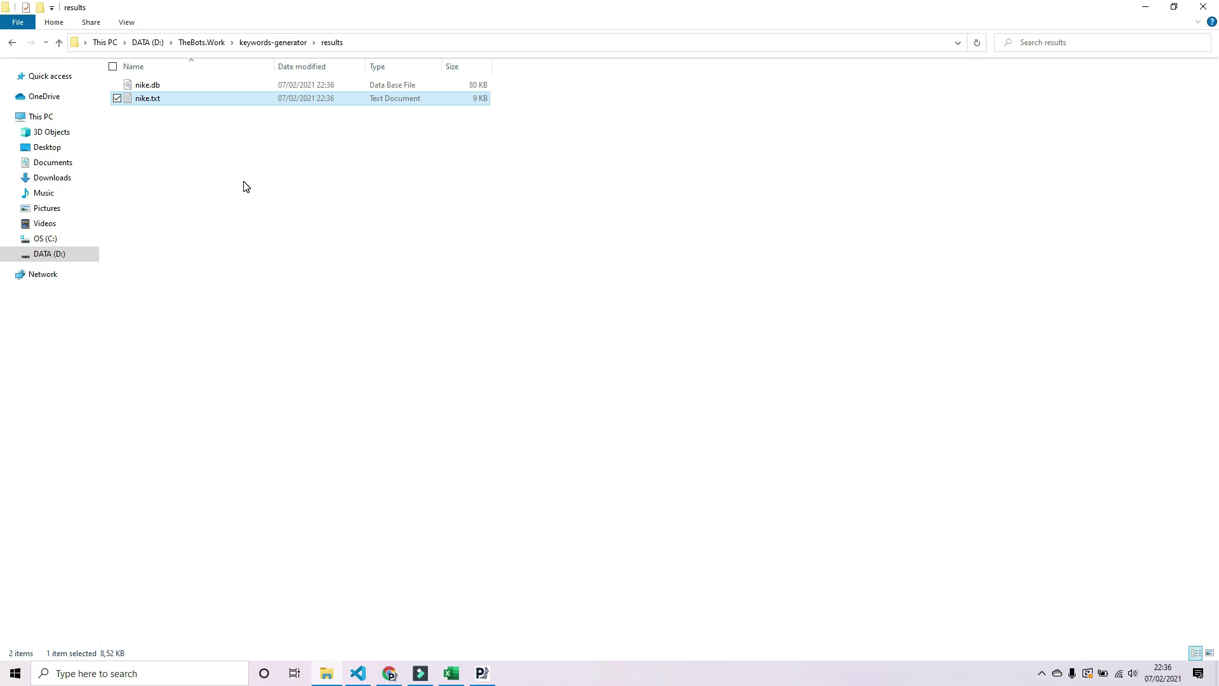
{"action": "double_click", "coordinate": [186, 102]}
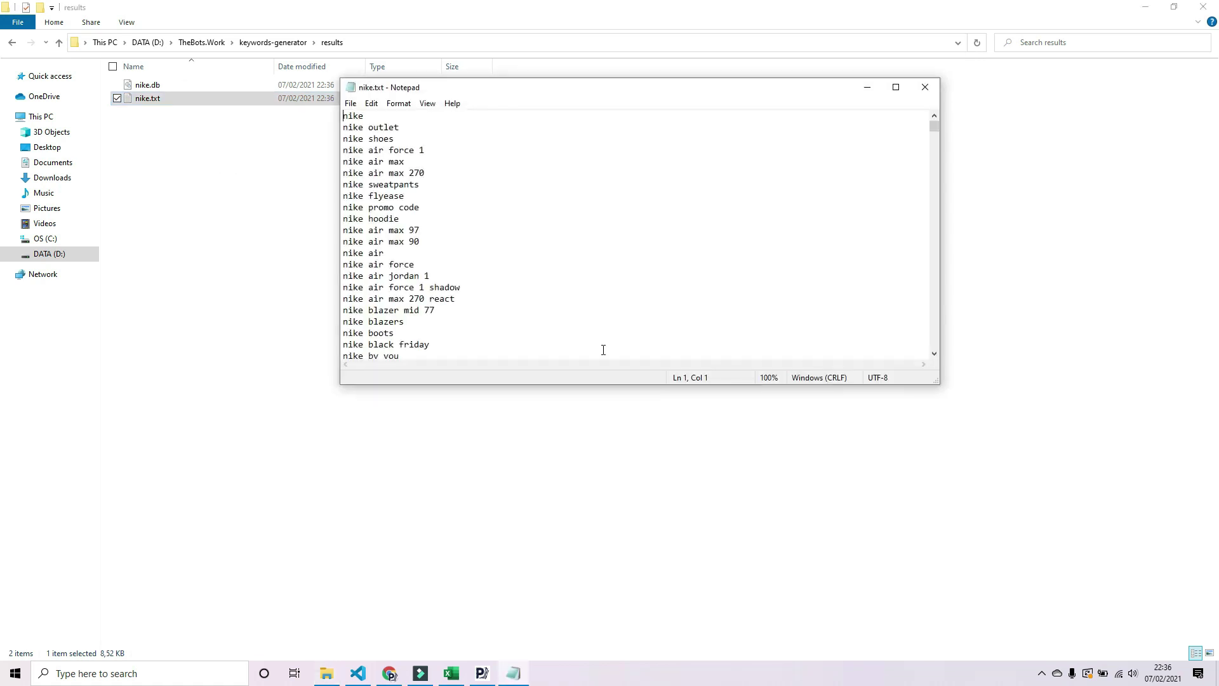
{"action": "scroll", "coordinate": [679, 291], "scroll_direction": "down", "scroll_amount": 18}
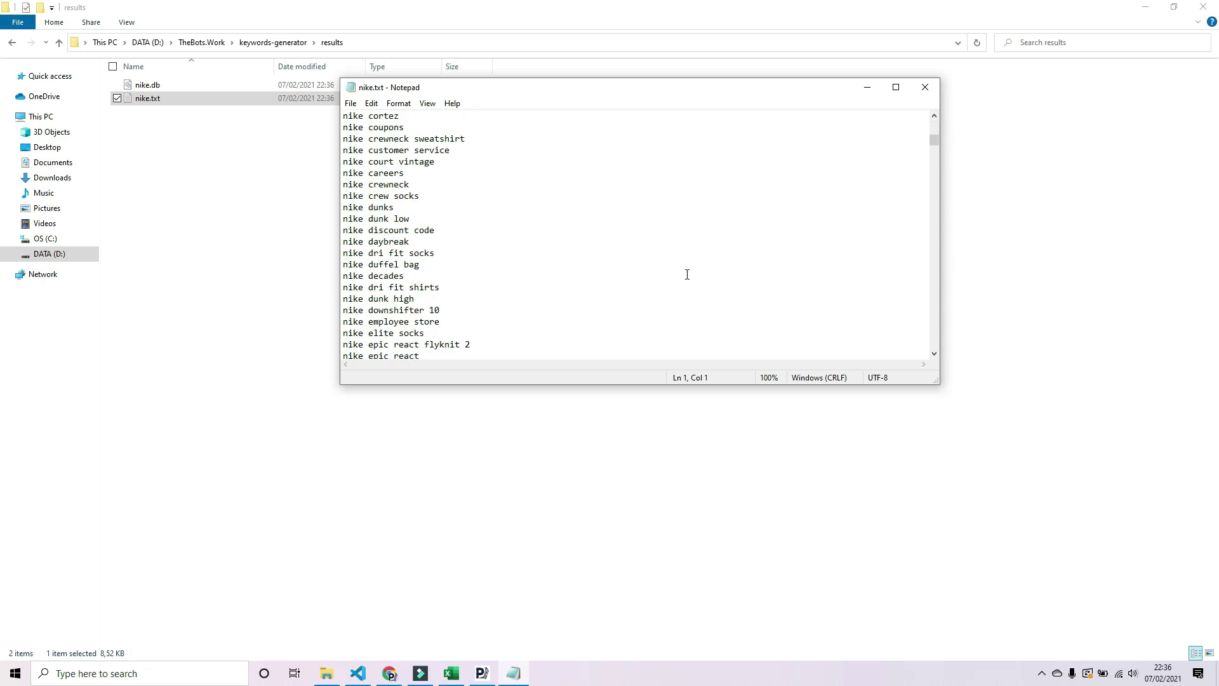
{"action": "scroll", "coordinate": [686, 273], "scroll_direction": "down", "scroll_amount": 14}
{"action": "left_click_drag", "start_coordinate": [934, 163], "coordinate": [934, 346]}
{"action": "left_click", "coordinate": [480, 345]}
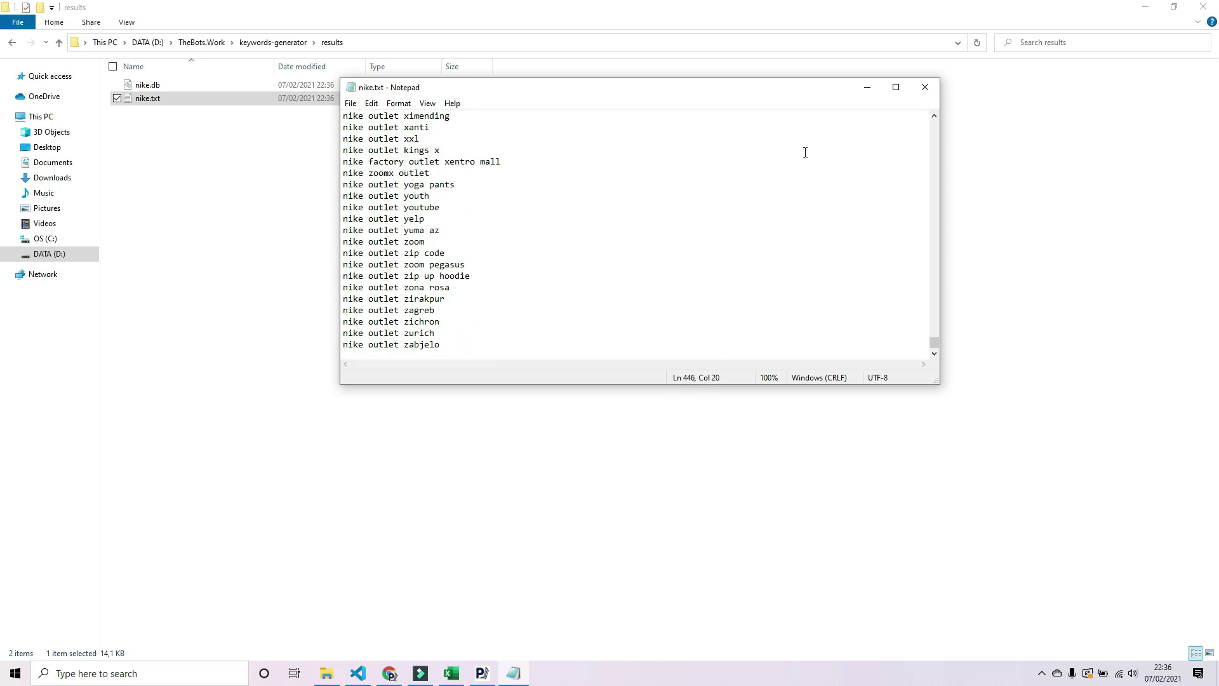
{"action": "left_click", "coordinate": [925, 87]}
{"action": "left_click", "coordinate": [185, 98]}
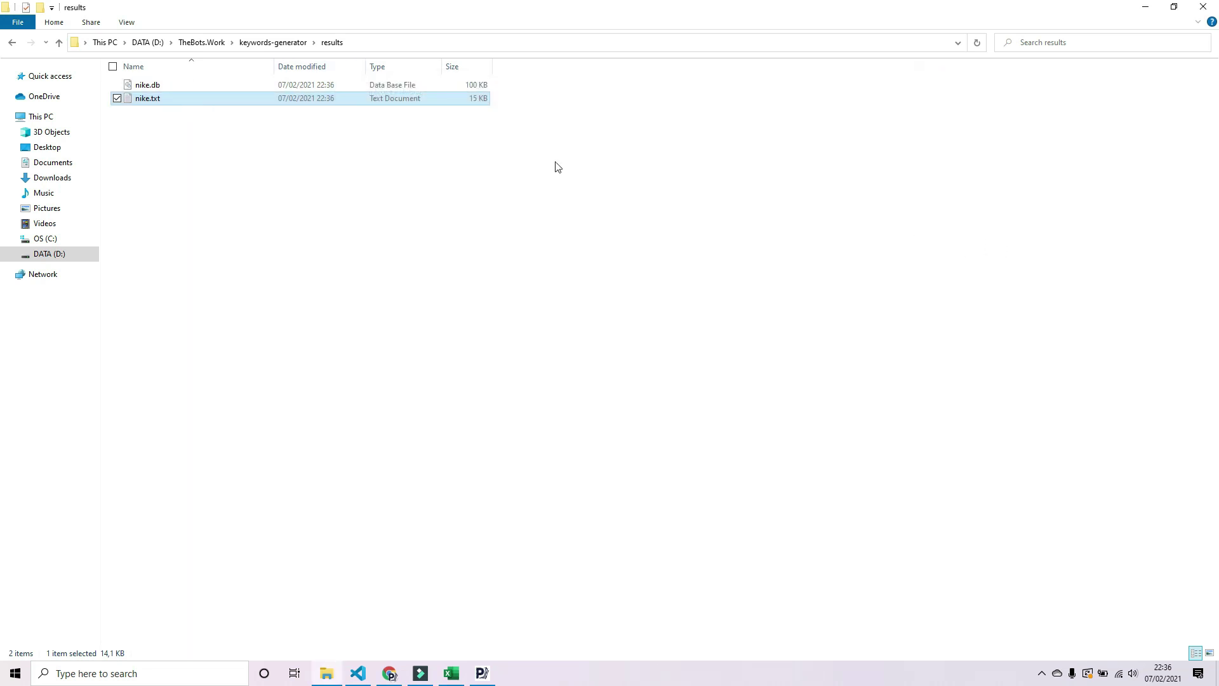
{"action": "double_click", "coordinate": [218, 100]}
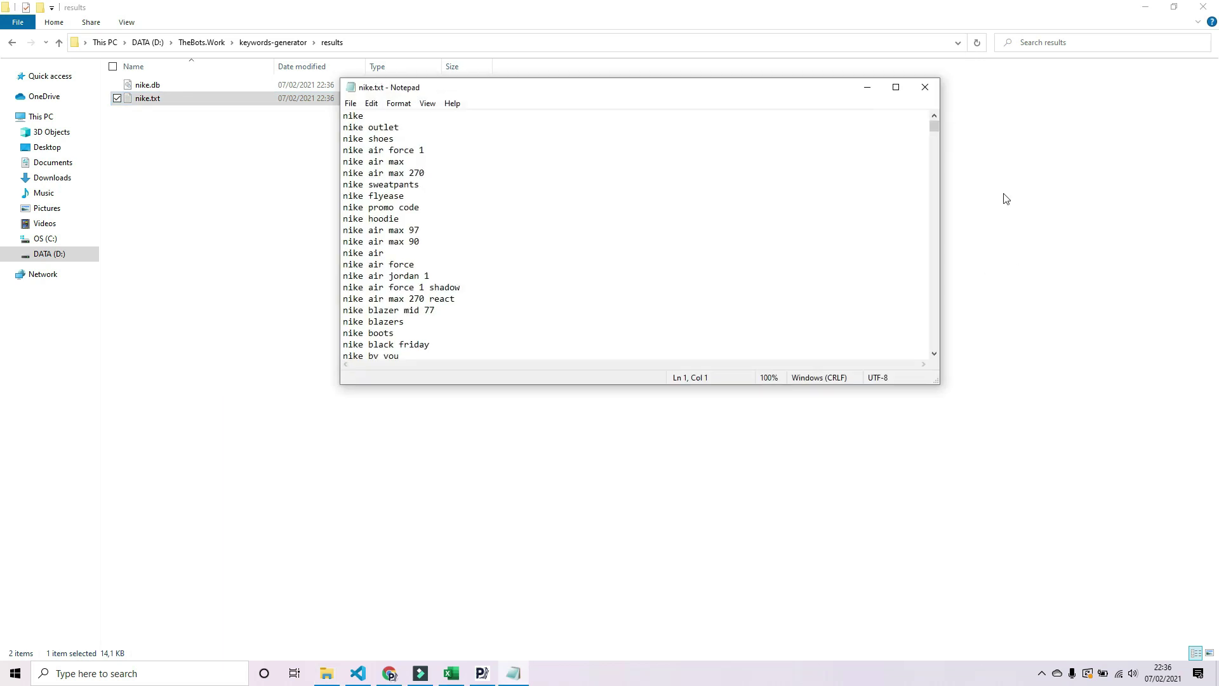
{"action": "left_click_drag", "start_coordinate": [935, 127], "coordinate": [952, 359]}
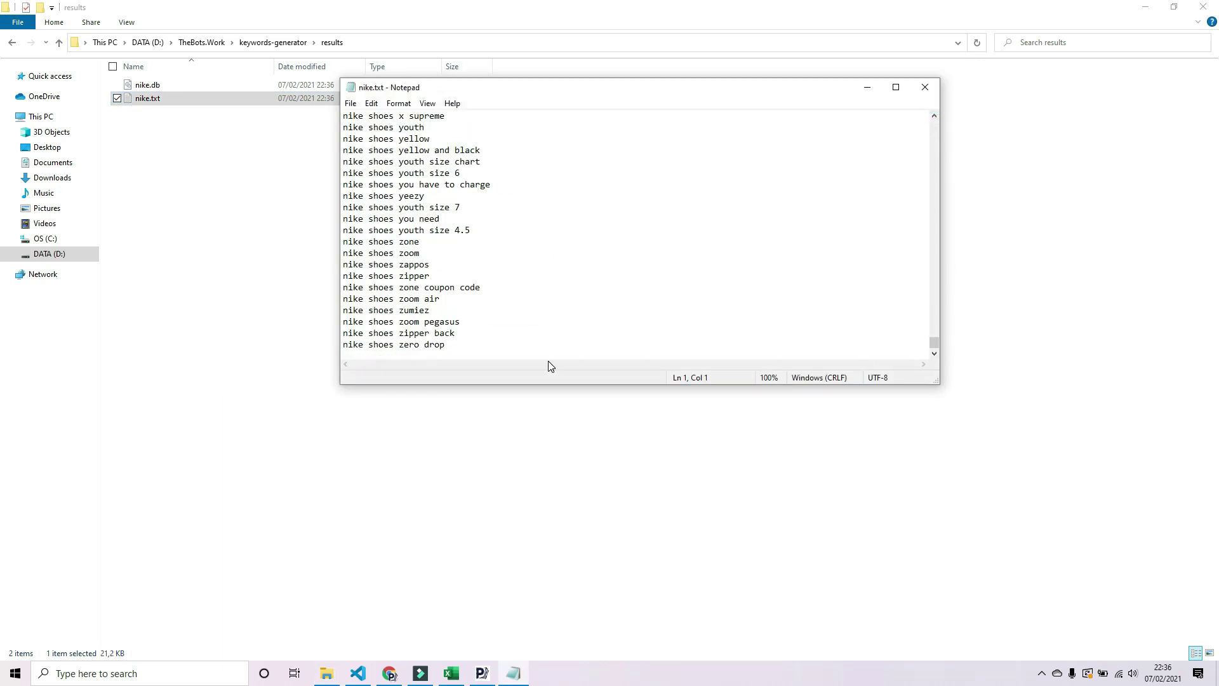
{"action": "left_click", "coordinate": [526, 341]}
{"action": "left_click", "coordinate": [925, 87]}
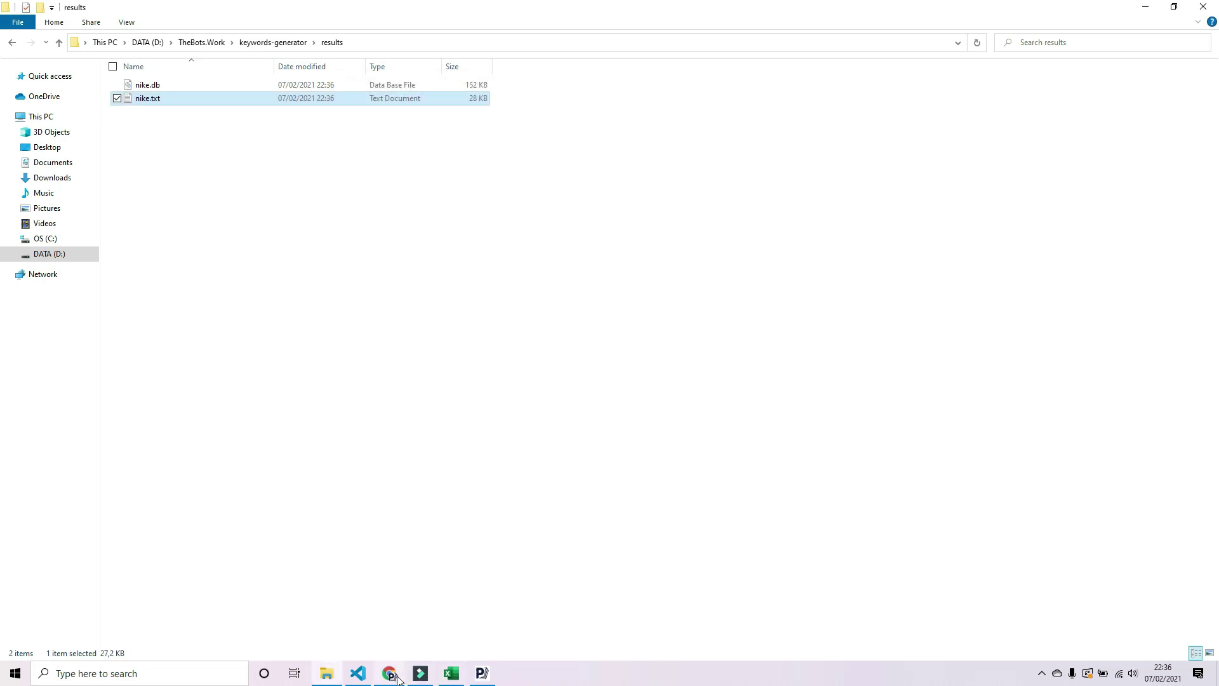
- Stop the kwgen run, delete nike.db and nike.txt, and return to keywords-generator
{"action": "left_click", "coordinate": [473, 677]}
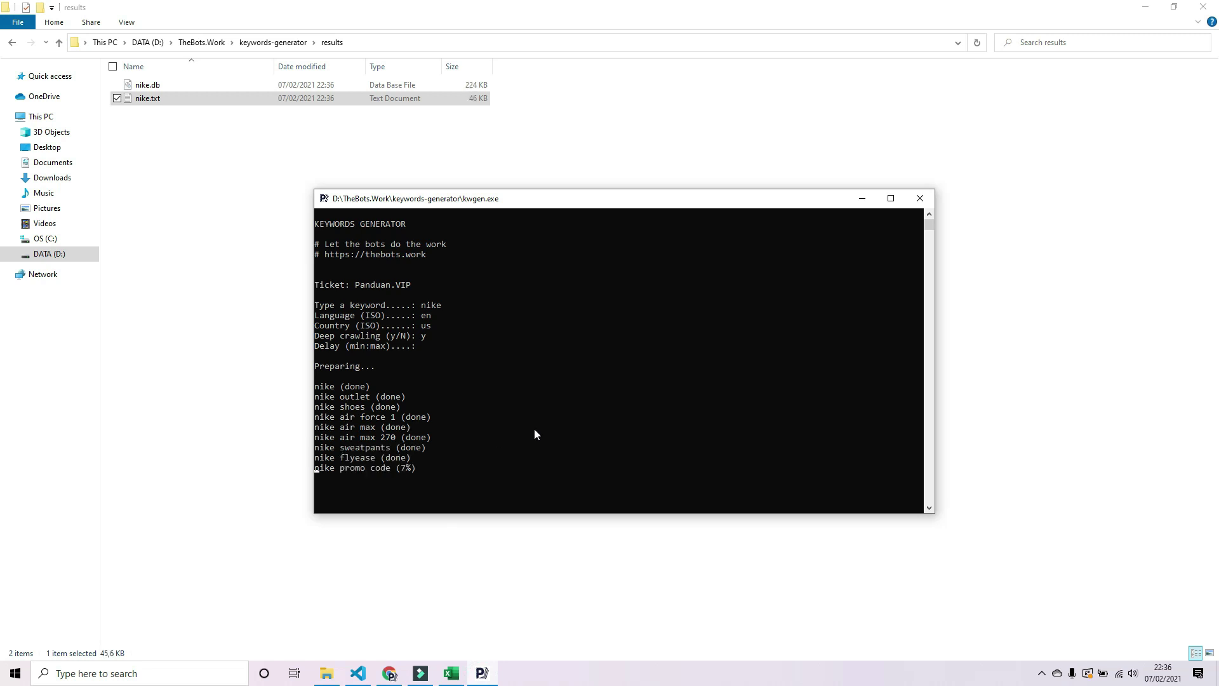
{"action": "key", "text": "ctrl+c"}
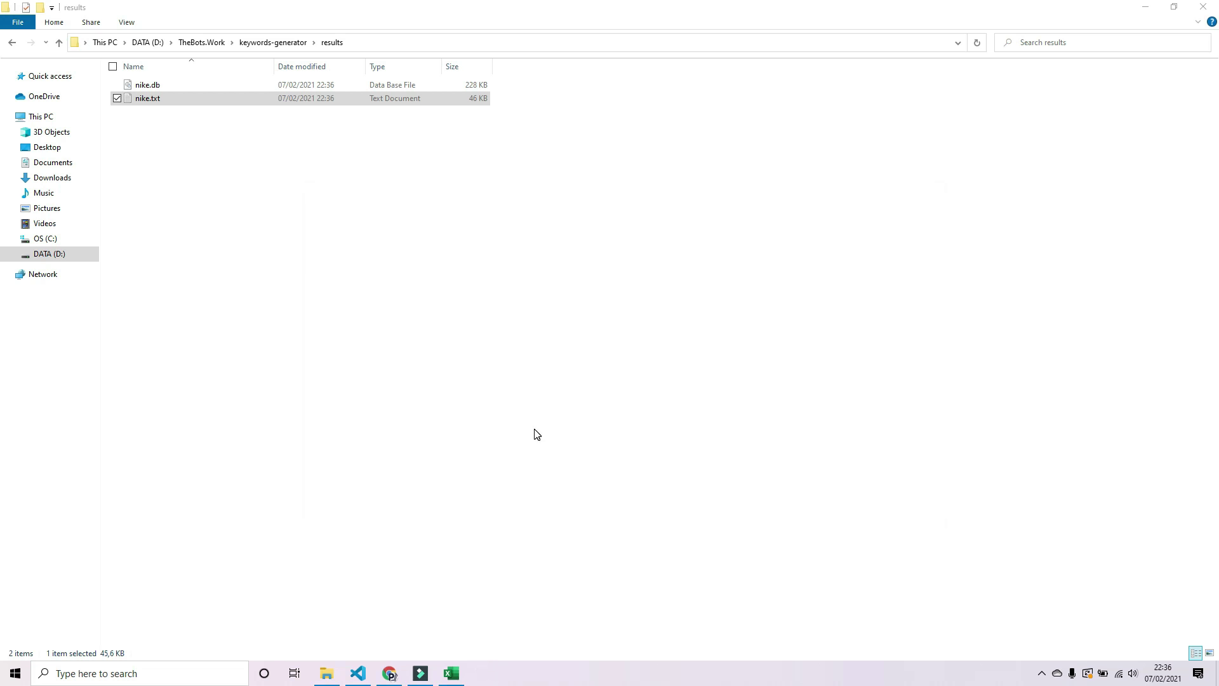
{"action": "left_click", "coordinate": [292, 196]}
{"action": "key", "text": "ctrl+a"}
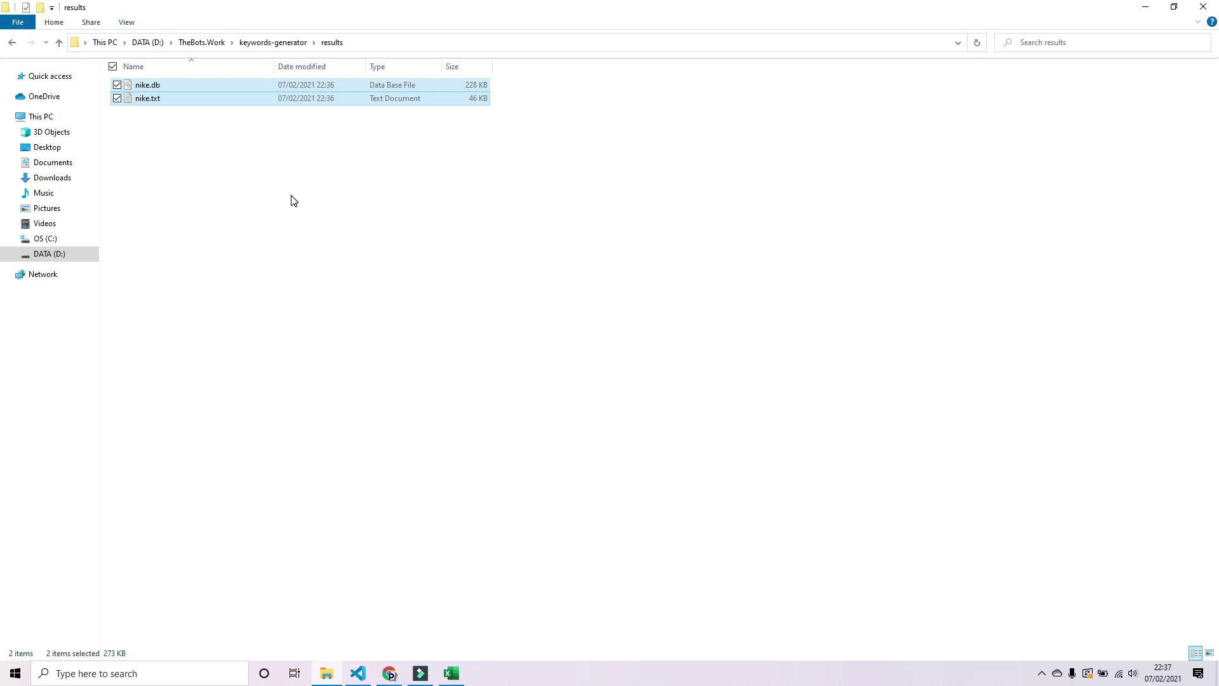
{"action": "key", "text": "Delete"}
{"action": "left_click", "coordinate": [279, 43]}
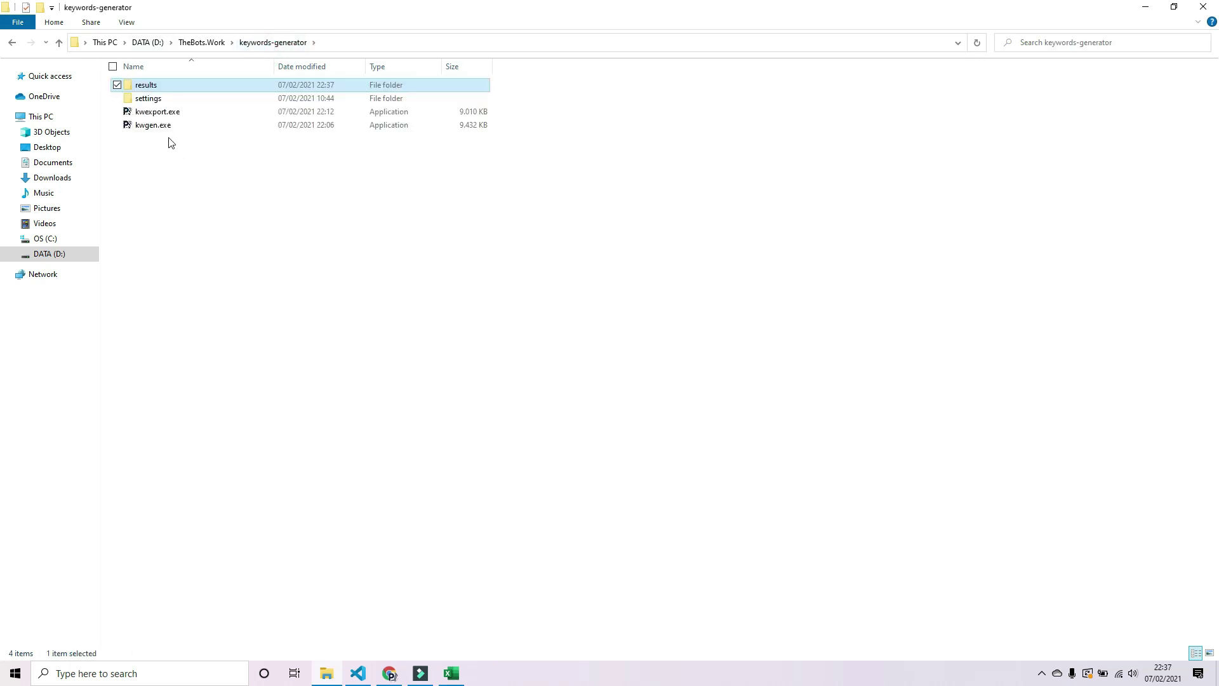
- Launch kwgen.exe again and submit the access ticket
{"action": "left_click", "coordinate": [169, 126]}
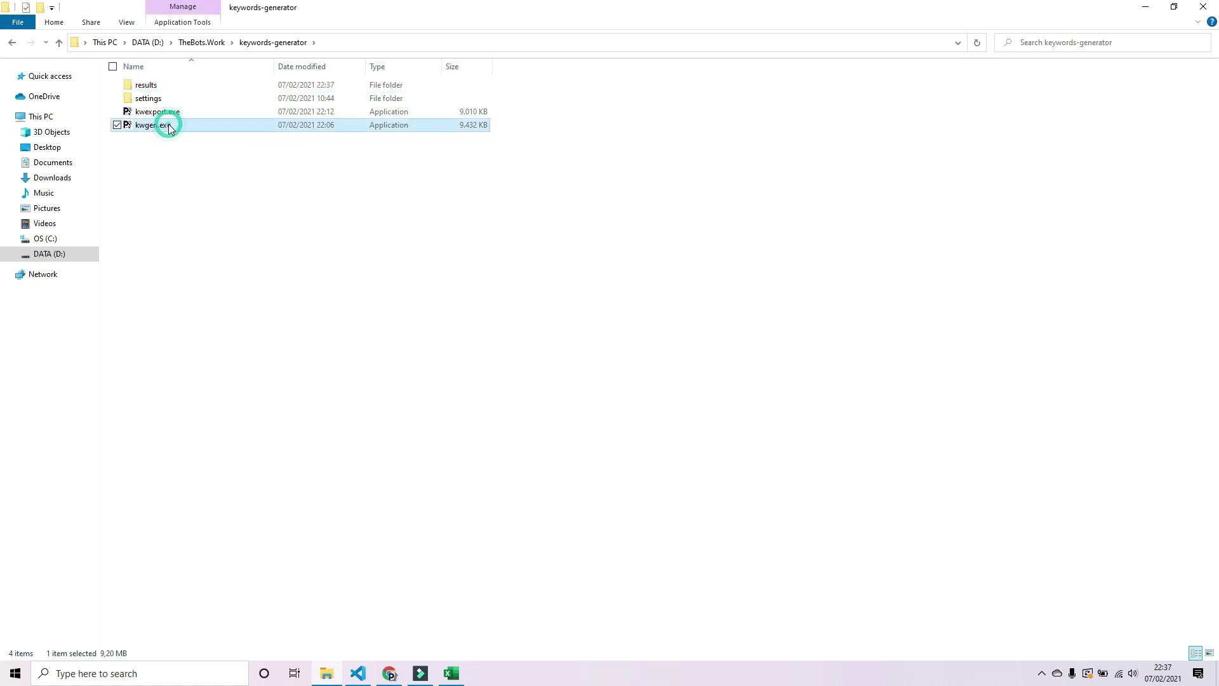
{"action": "double_click", "coordinate": [169, 126]}
{"action": "left_click_drag", "start_coordinate": [426, 50], "coordinate": [619, 227]}
{"action": "type", "text": "Pandua"}
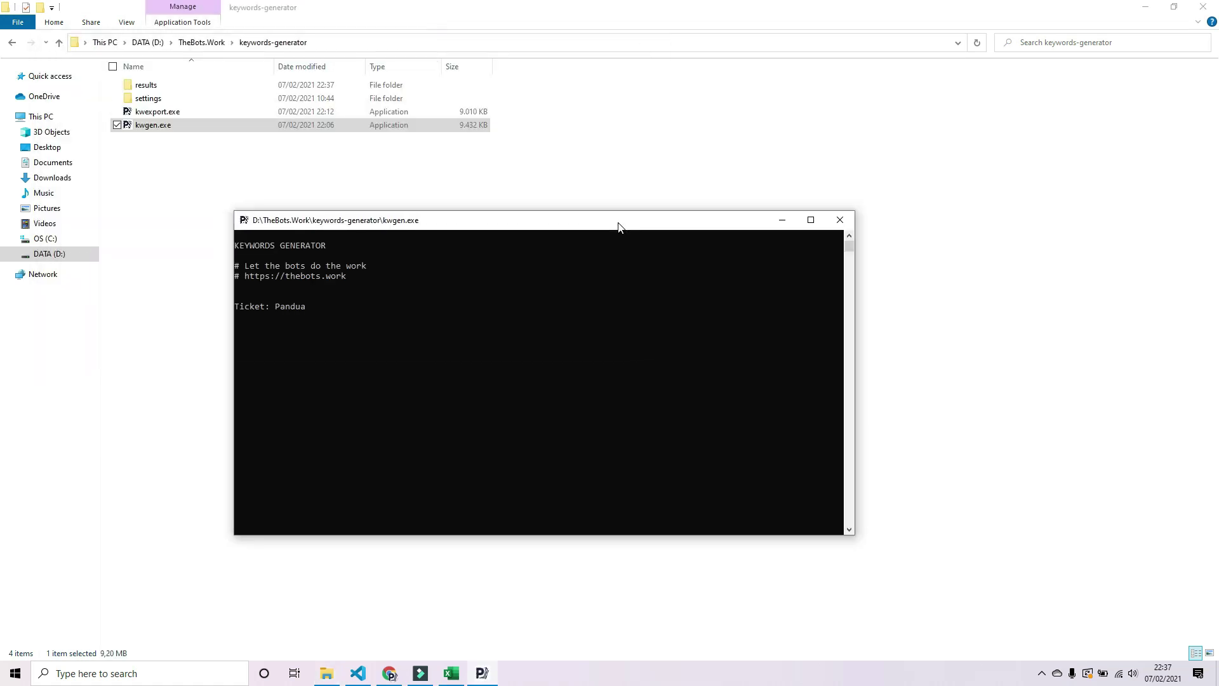
{"action": "type", "text": "n.VIP"}
{"action": "key", "text": "Return"}
- Enter nike, leave language and country blank, and answer y to deep crawling
{"action": "type", "text": "nike"}
{"action": "key", "text": "Return"}
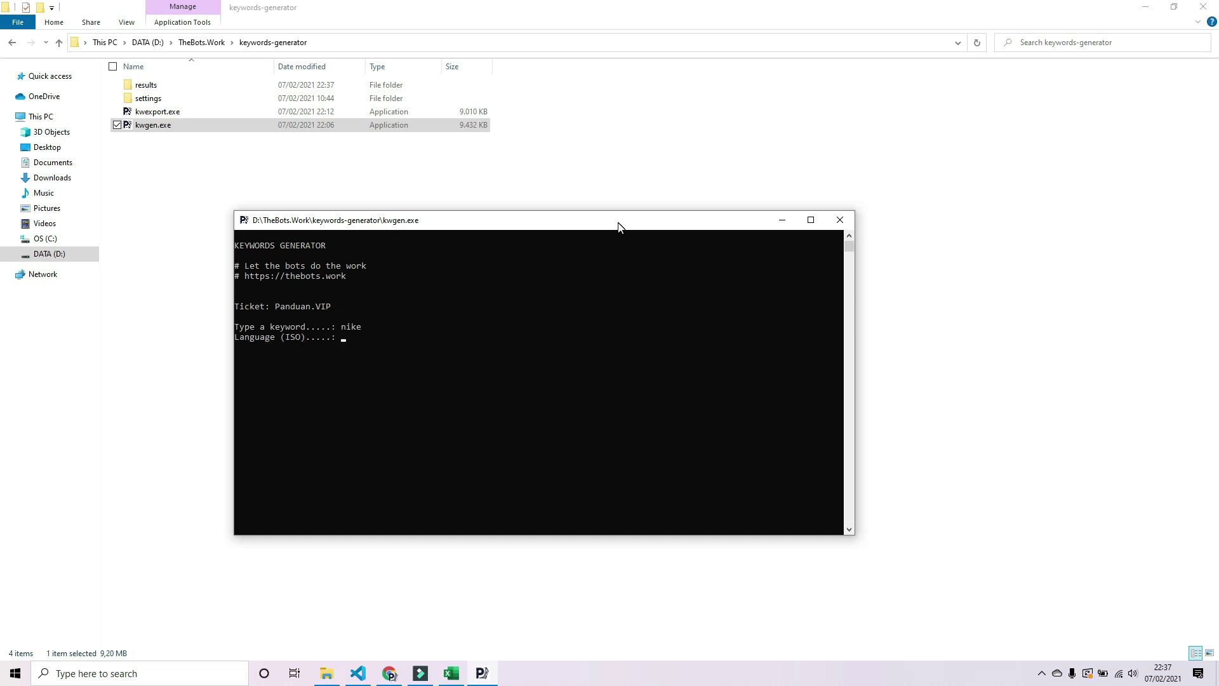
{"action": "key", "text": "Return"}
{"action": "key", "text": "Return"}
{"action": "type", "text": "y"}
{"action": "key", "text": "Return"}
{"action": "key", "text": "Return"}
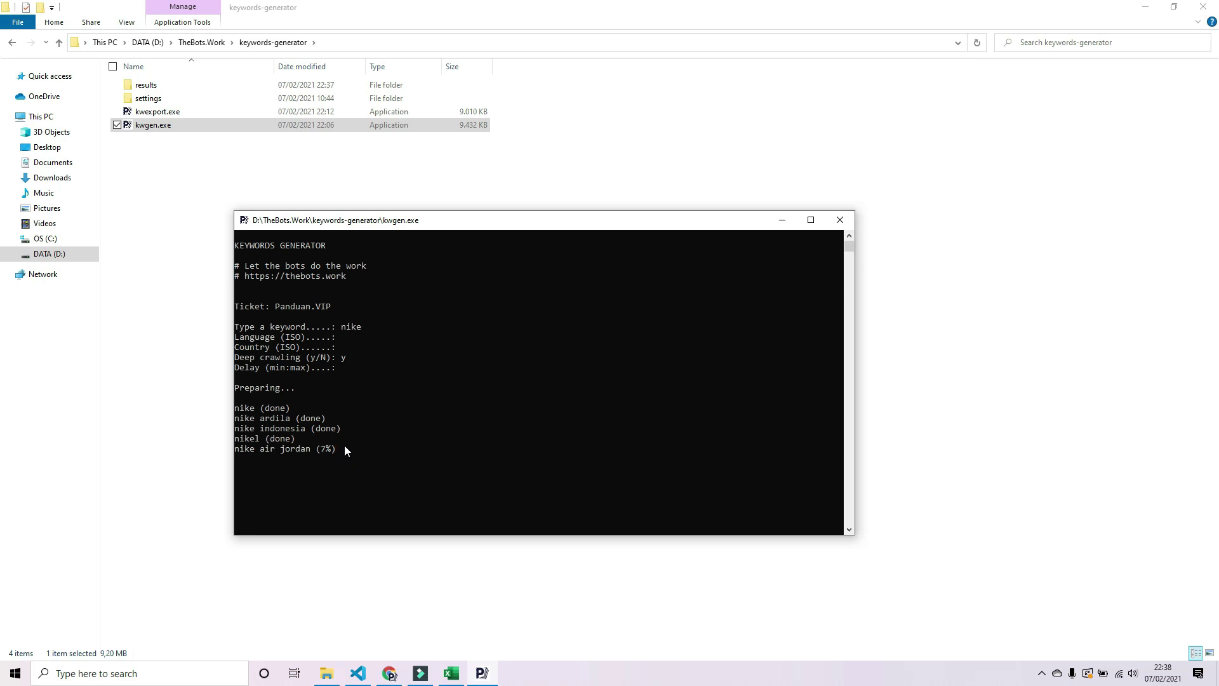
- Stop the kwgen run and confirm the results folder holds nike.db (120 KB) and nike.txt (21 KB)
{"action": "key", "text": "ctrl+c"}
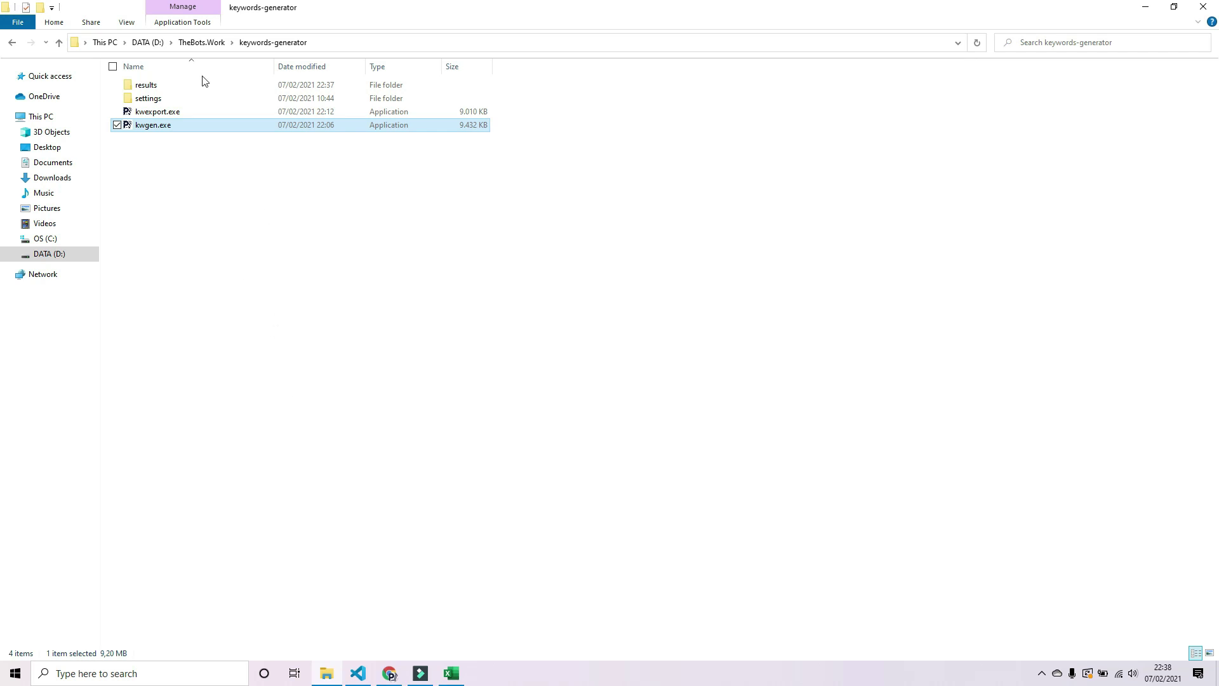
{"action": "double_click", "coordinate": [152, 91]}
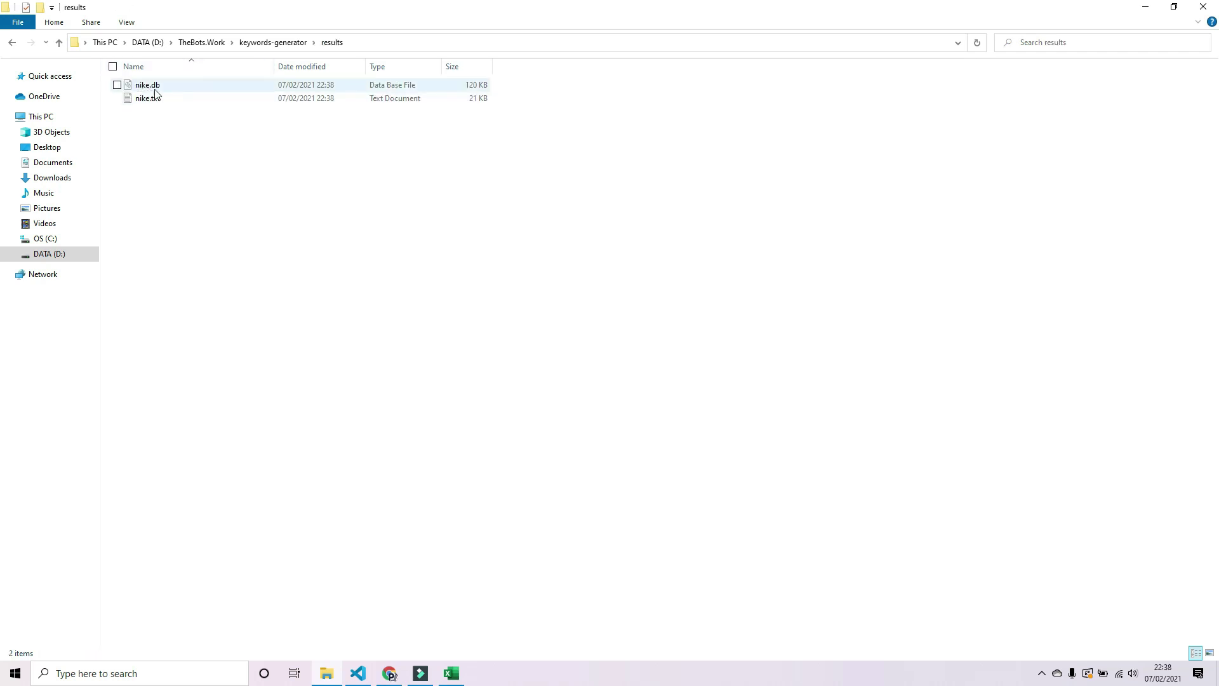
{"action": "left_click", "coordinate": [264, 43]}
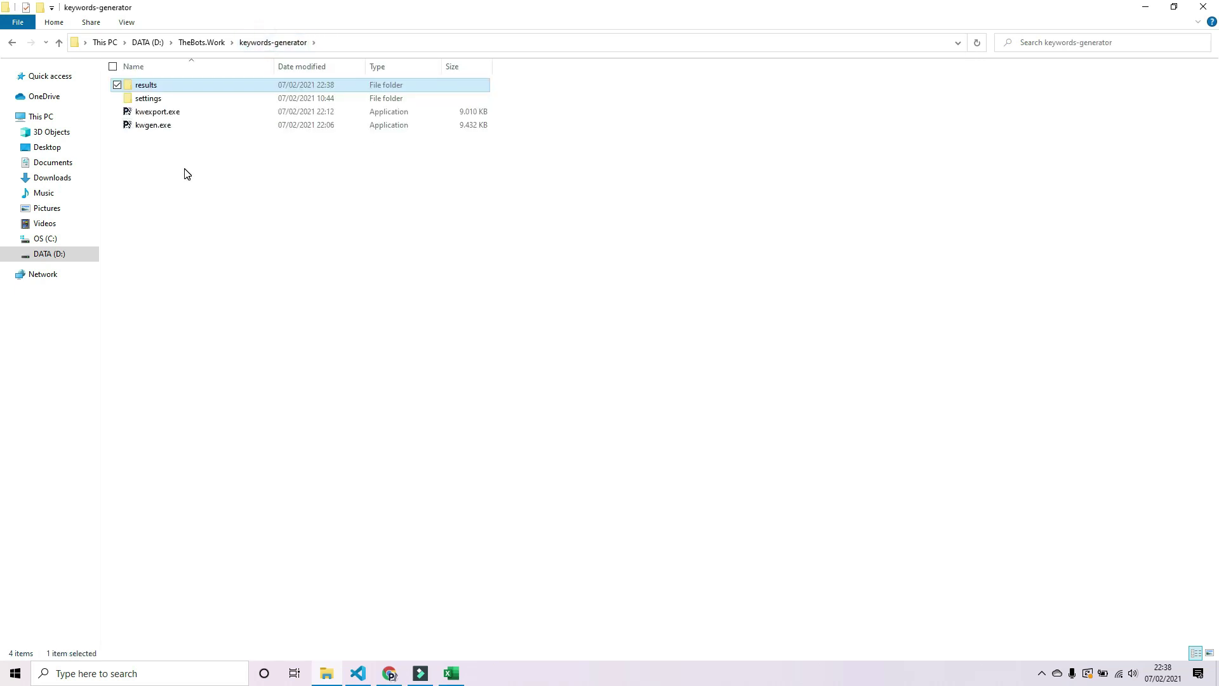
- Run kwexport.exe and export the results/nike.db database to nike.csv
{"action": "double_click", "coordinate": [163, 113]}
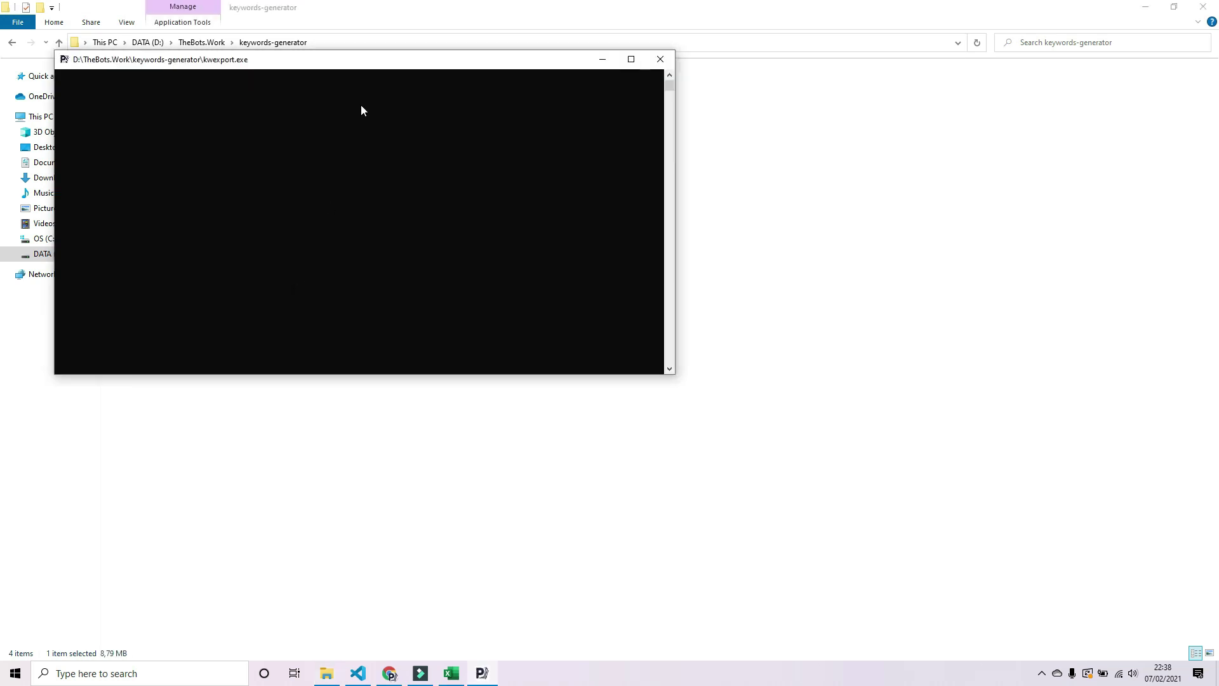
{"action": "left_click_drag", "start_coordinate": [319, 67], "coordinate": [564, 201]}
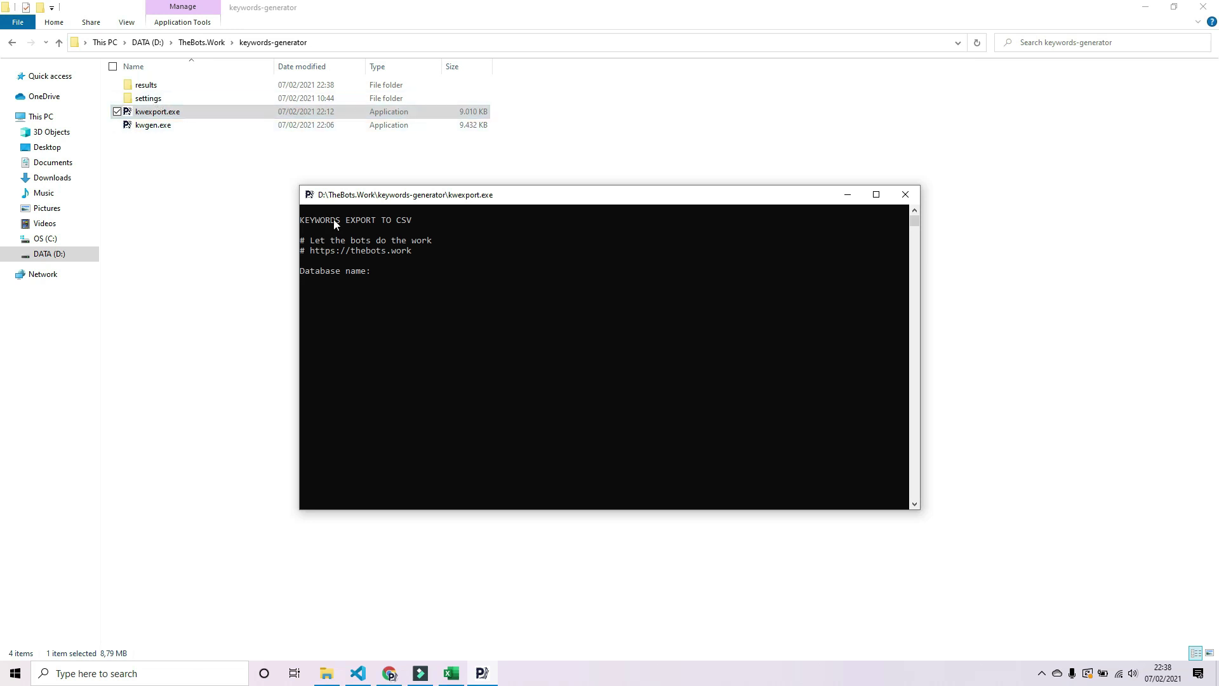
{"action": "type", "text": "results/"}
{"action": "double_click", "coordinate": [150, 87]}
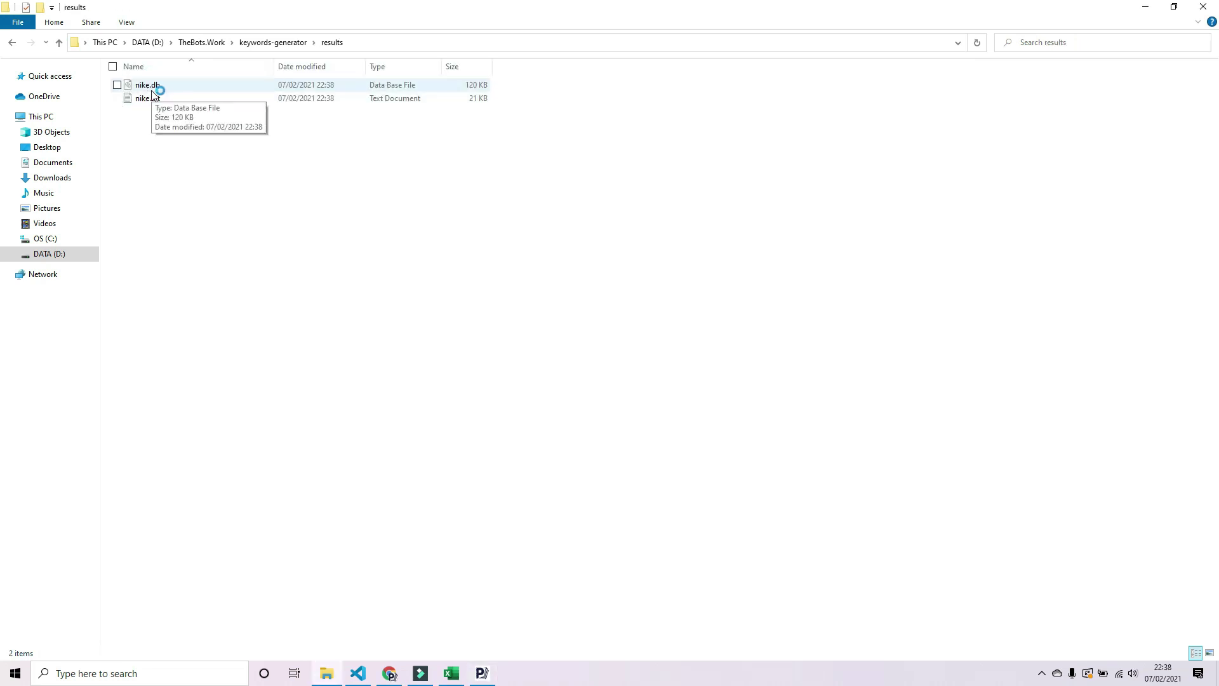
{"action": "left_click", "coordinate": [482, 674]}
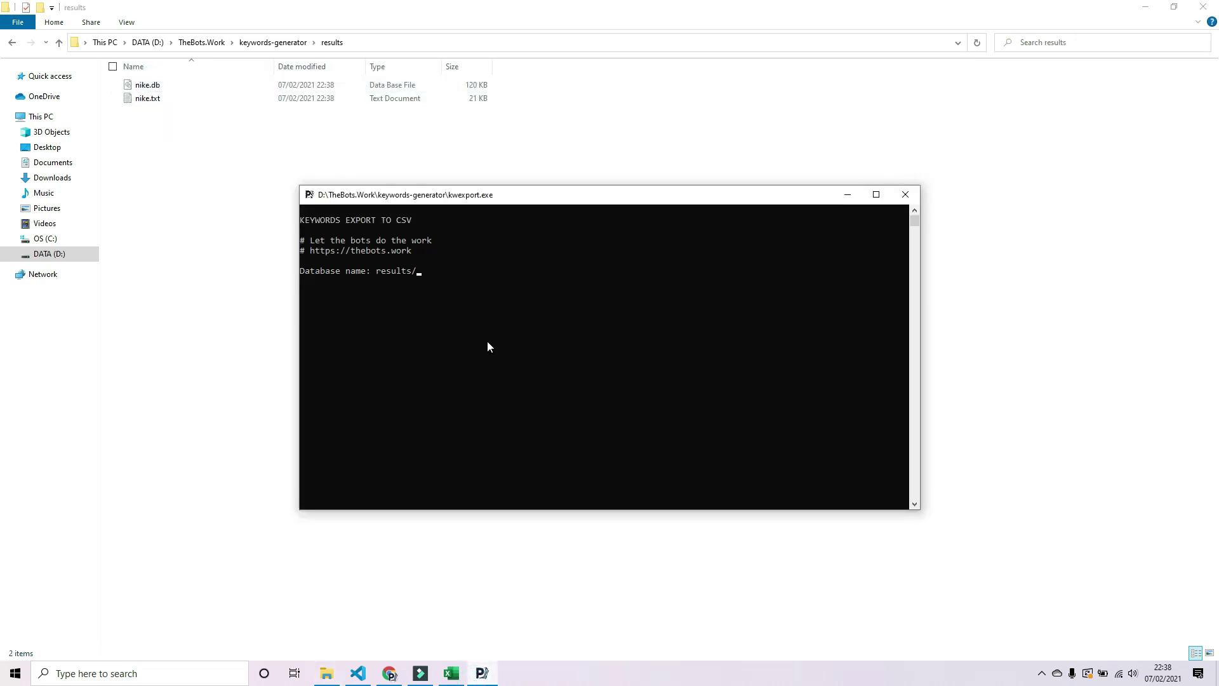
{"action": "type", "text": "nike.db"}
{"action": "key", "text": "Return"}
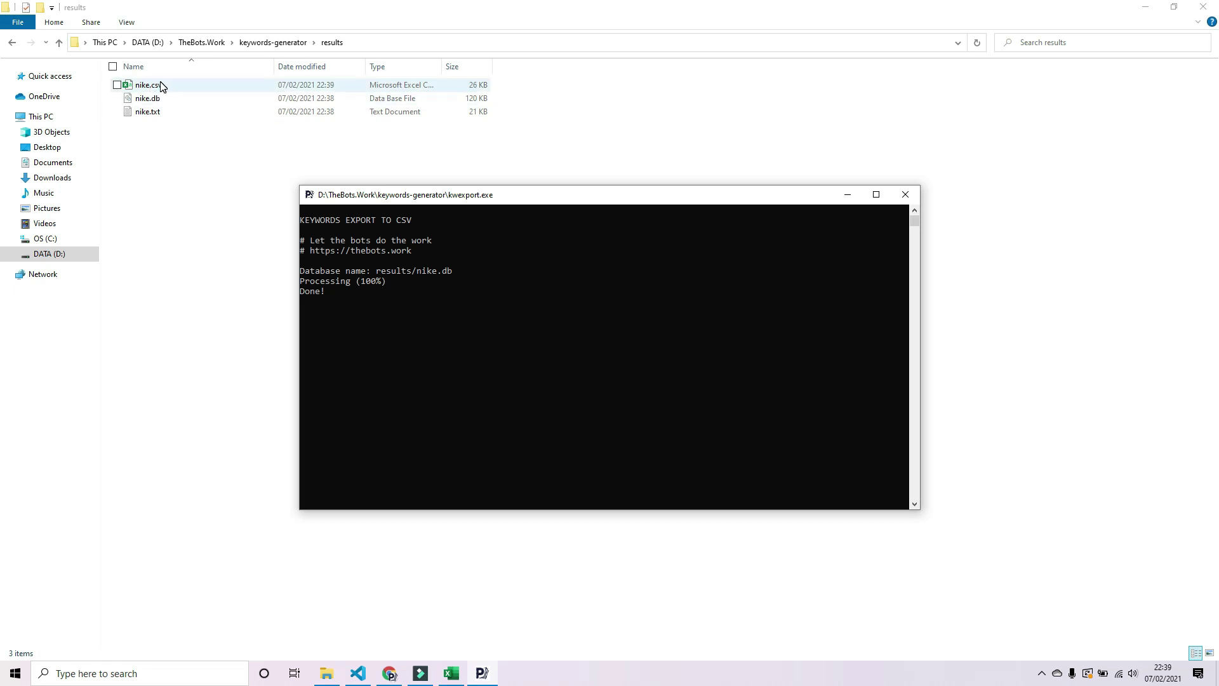
- Open nike.csv in Excel, look through the keyword rows, and widen column A to fit them
{"action": "double_click", "coordinate": [162, 89]}
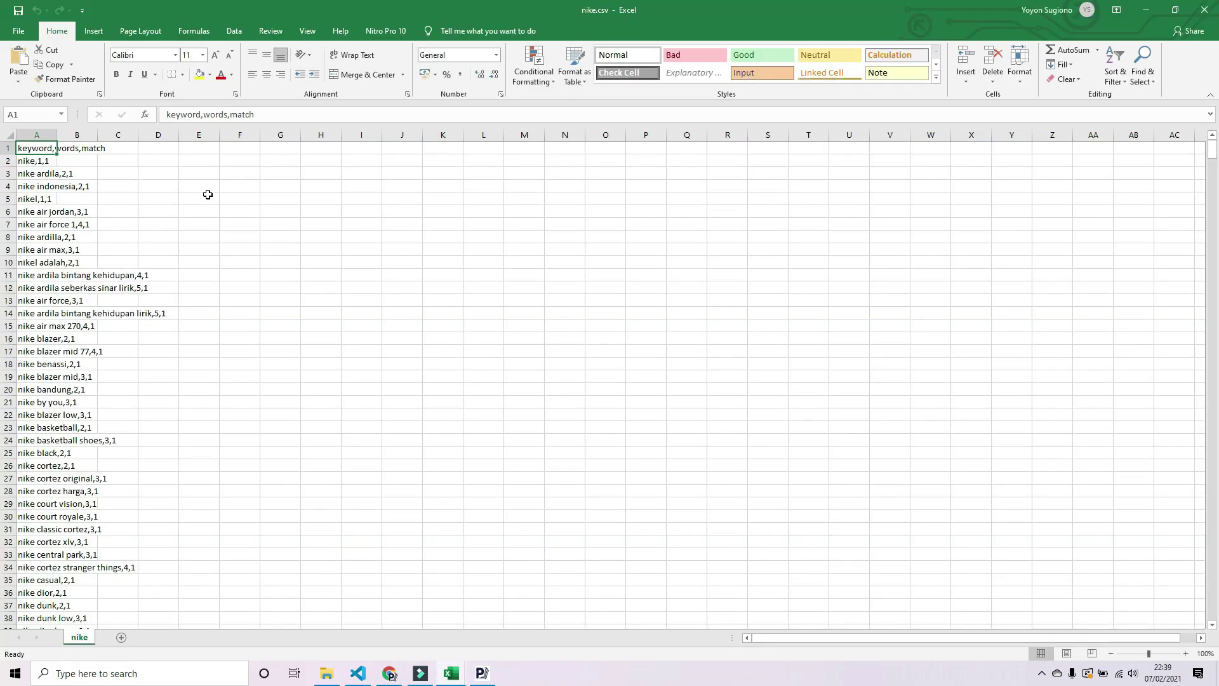
{"action": "scroll", "coordinate": [210, 207], "scroll_direction": "down", "scroll_amount": 6}
{"action": "scroll", "coordinate": [210, 216], "scroll_direction": "down", "scroll_amount": 17}
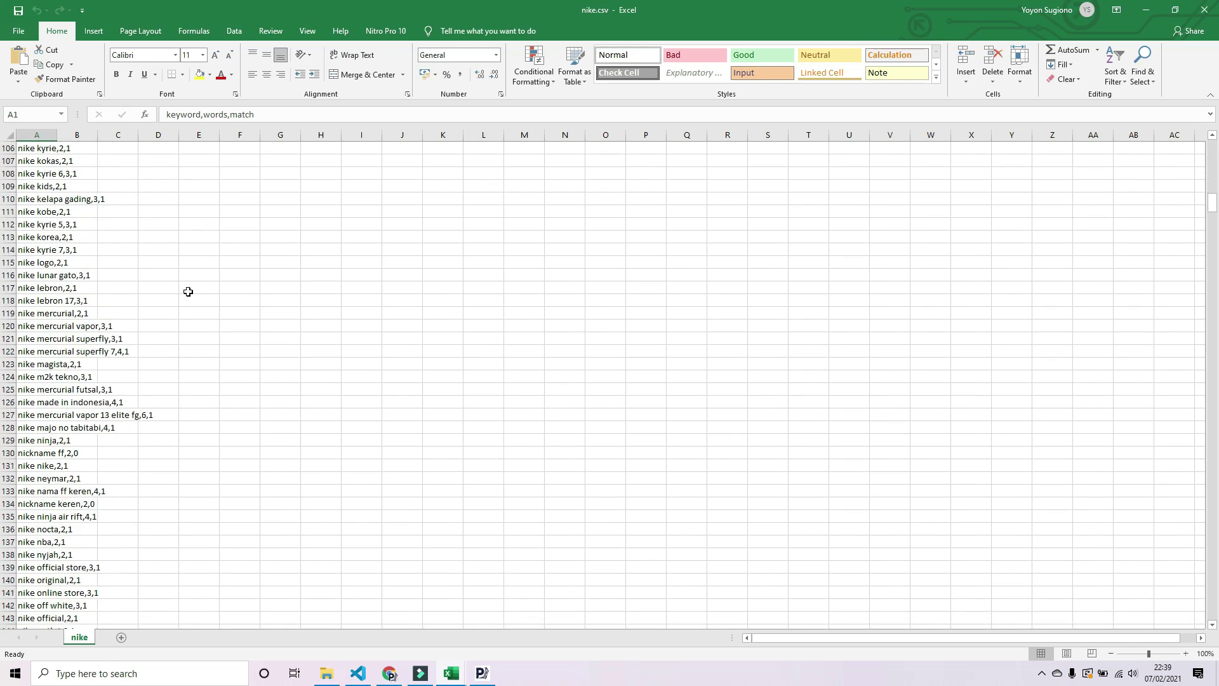
{"action": "scroll", "coordinate": [185, 291], "scroll_direction": "down", "scroll_amount": 10}
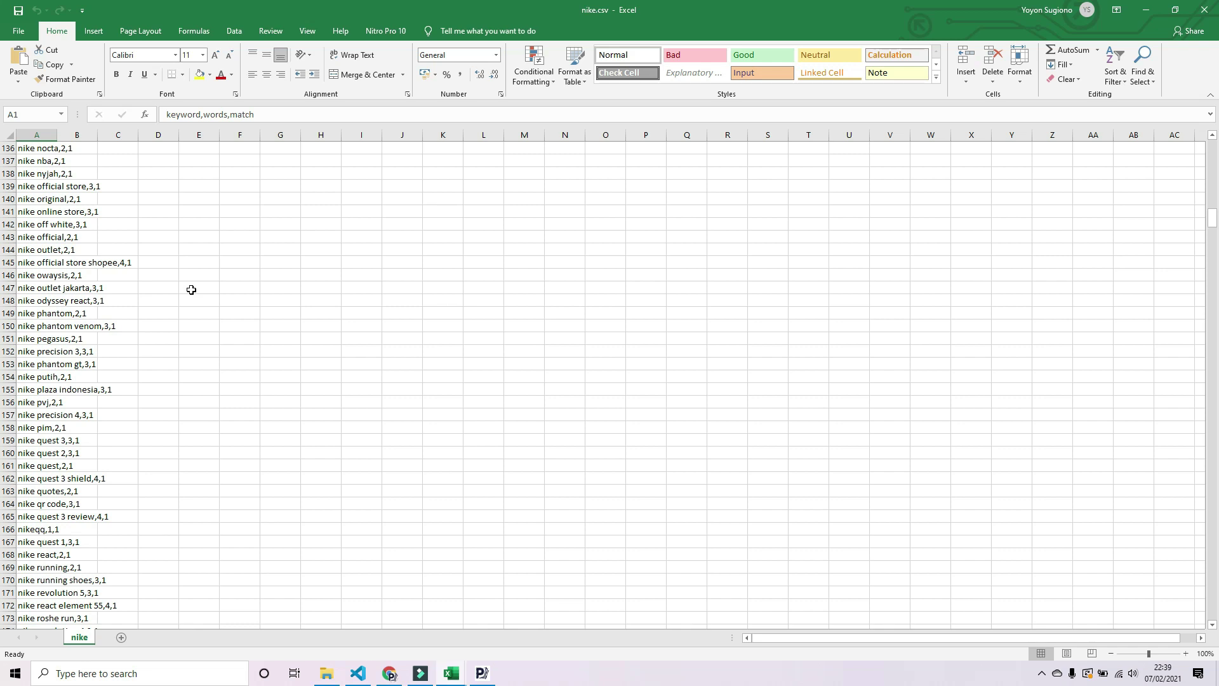
{"action": "scroll", "coordinate": [192, 289], "scroll_direction": "up", "scroll_amount": 20}
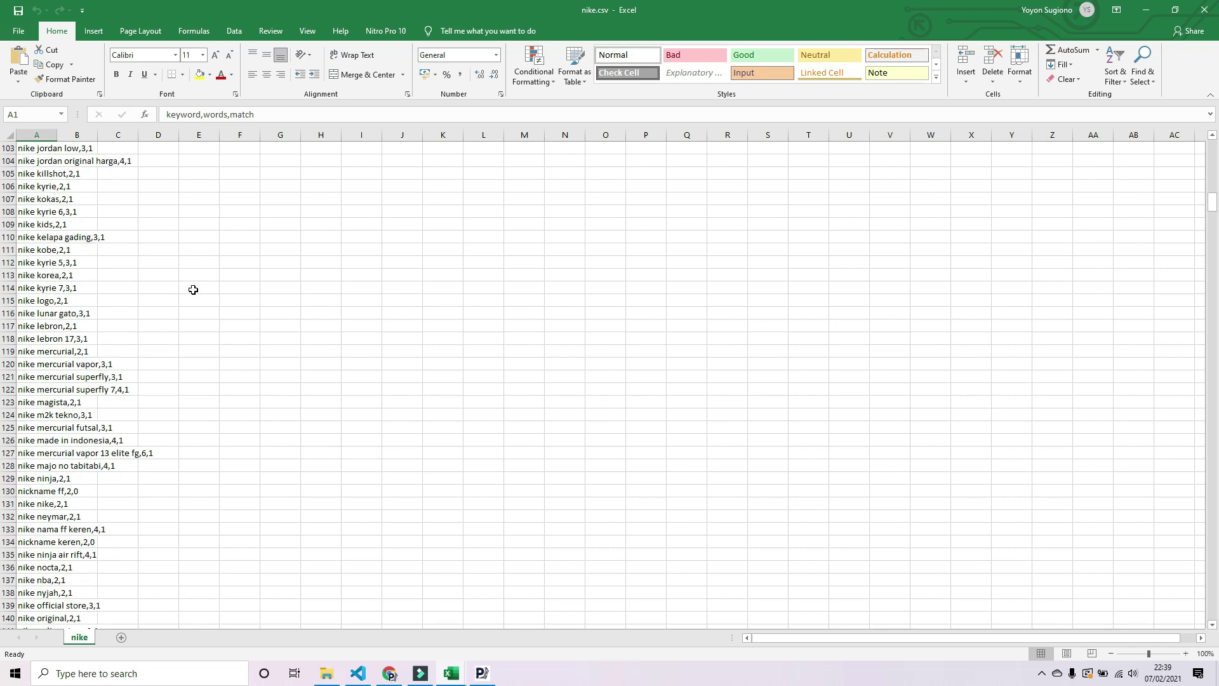
{"action": "scroll", "coordinate": [200, 284], "scroll_direction": "up", "scroll_amount": 11}
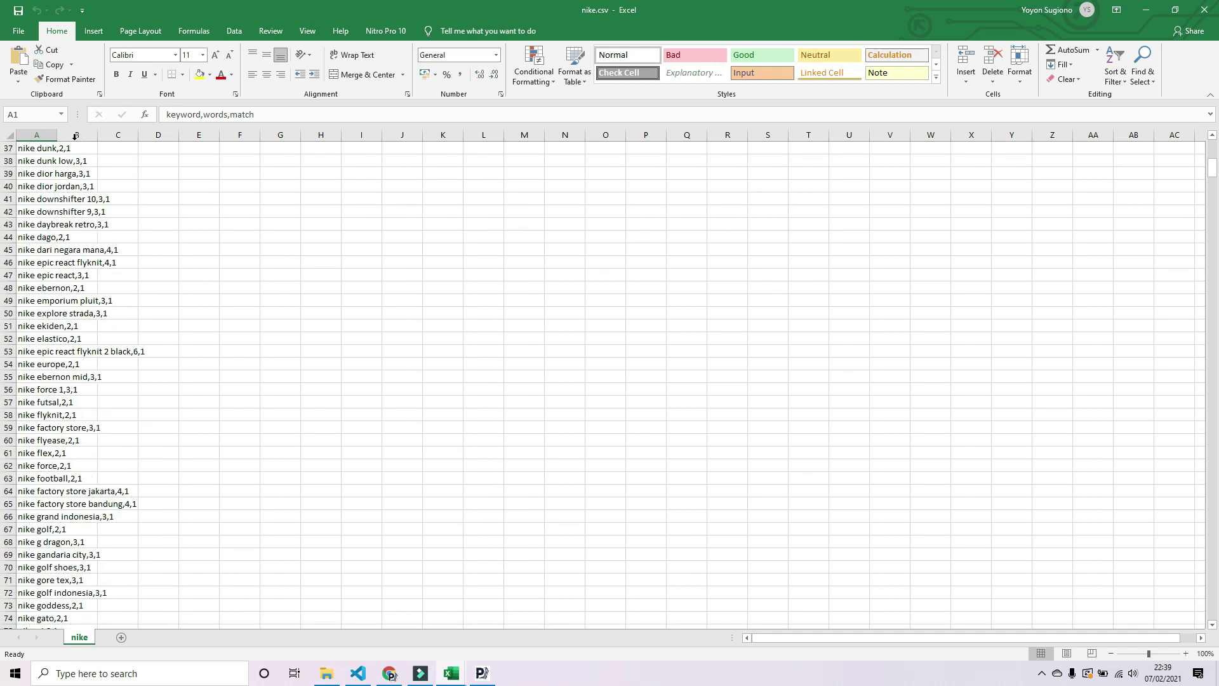
{"action": "left_click_drag", "start_coordinate": [55, 134], "coordinate": [189, 169]}
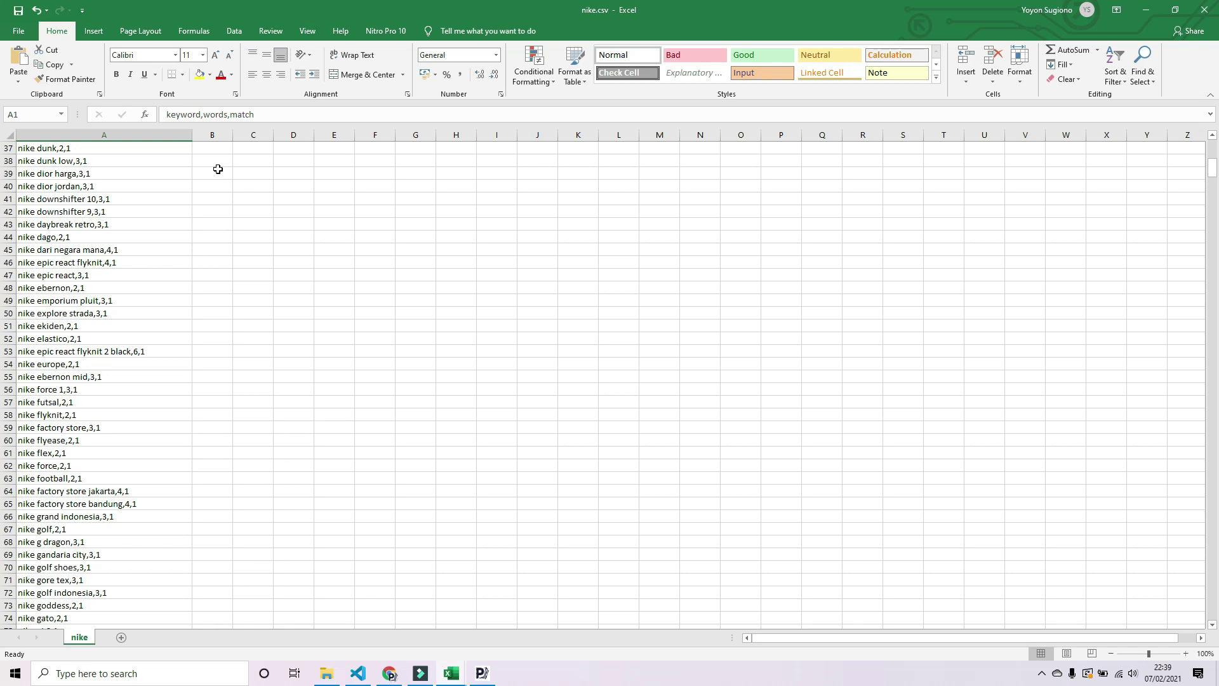
{"action": "left_click", "coordinate": [233, 31]}
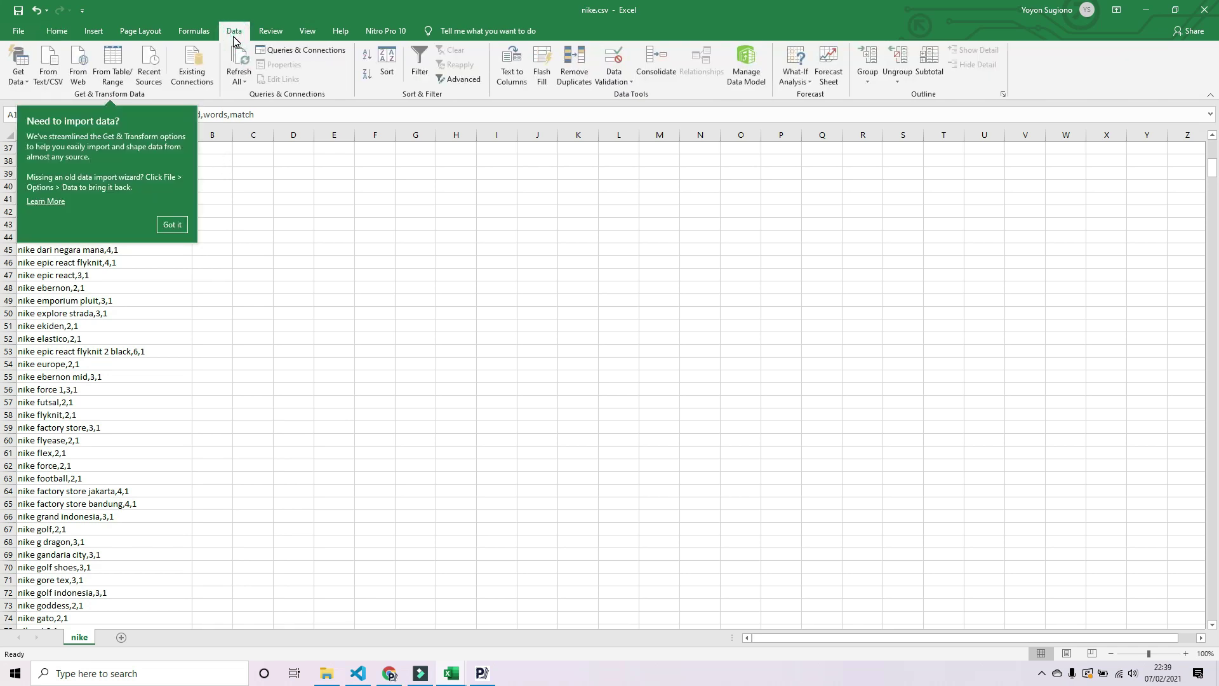
- Import nike.csv from D:\TheBots.Work\keywords-generator\results and load its keyword, words and match columns
{"action": "left_click", "coordinate": [55, 85]}
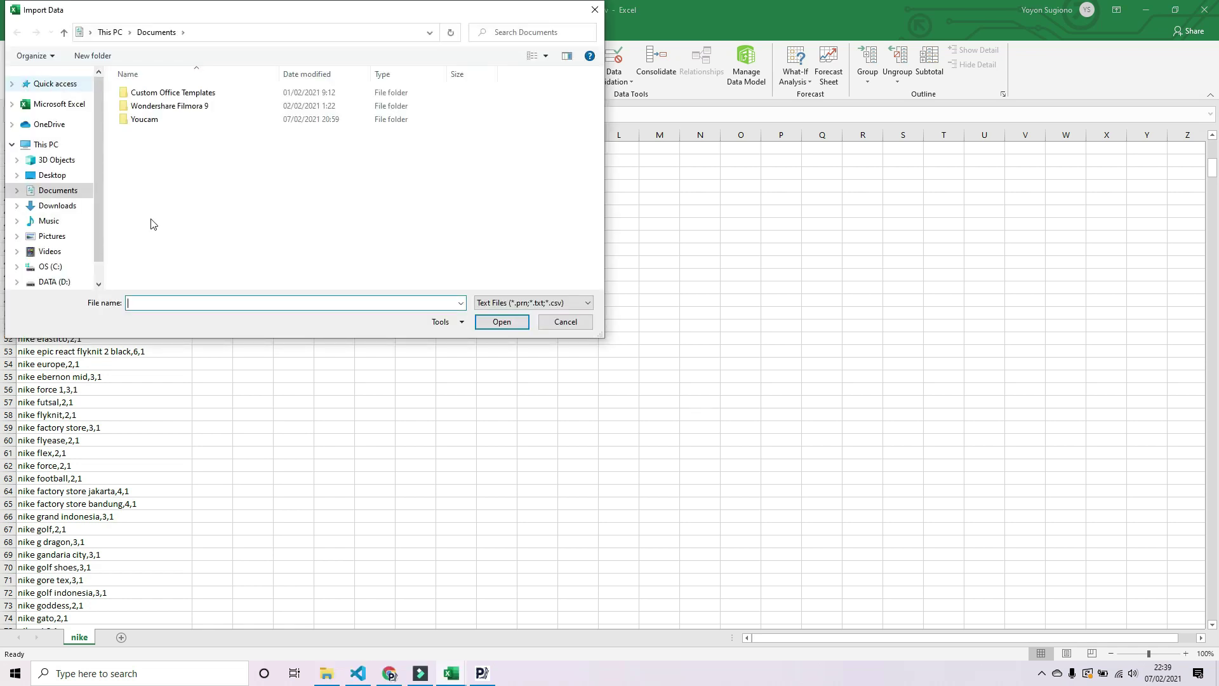
{"action": "left_click", "coordinate": [54, 281]}
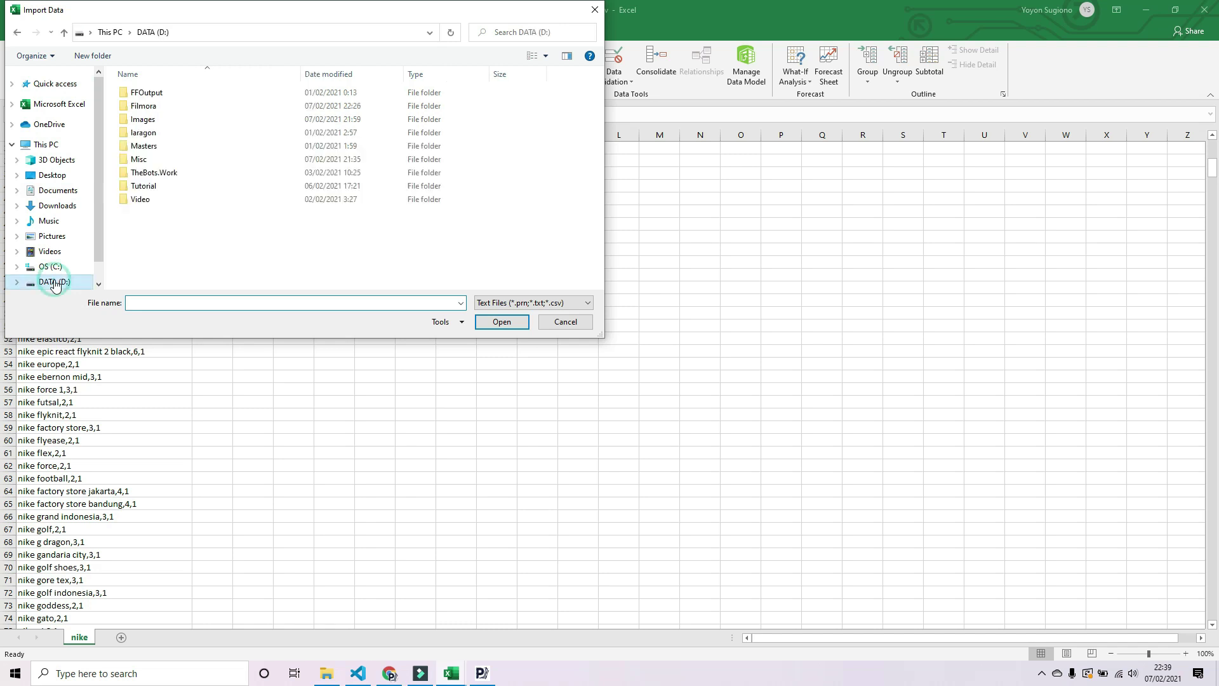
{"action": "double_click", "coordinate": [182, 178]}
{"action": "double_click", "coordinate": [182, 93]}
{"action": "double_click", "coordinate": [149, 95]}
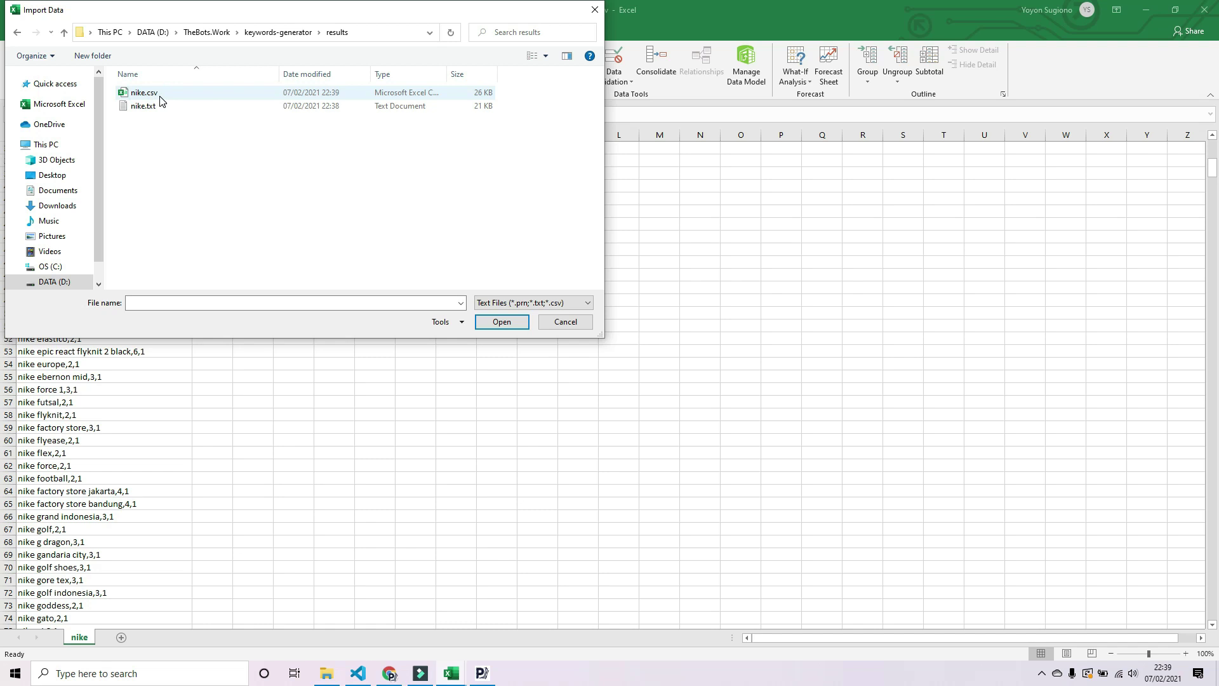
{"action": "left_click", "coordinate": [160, 97]}
{"action": "left_click", "coordinate": [501, 323]}
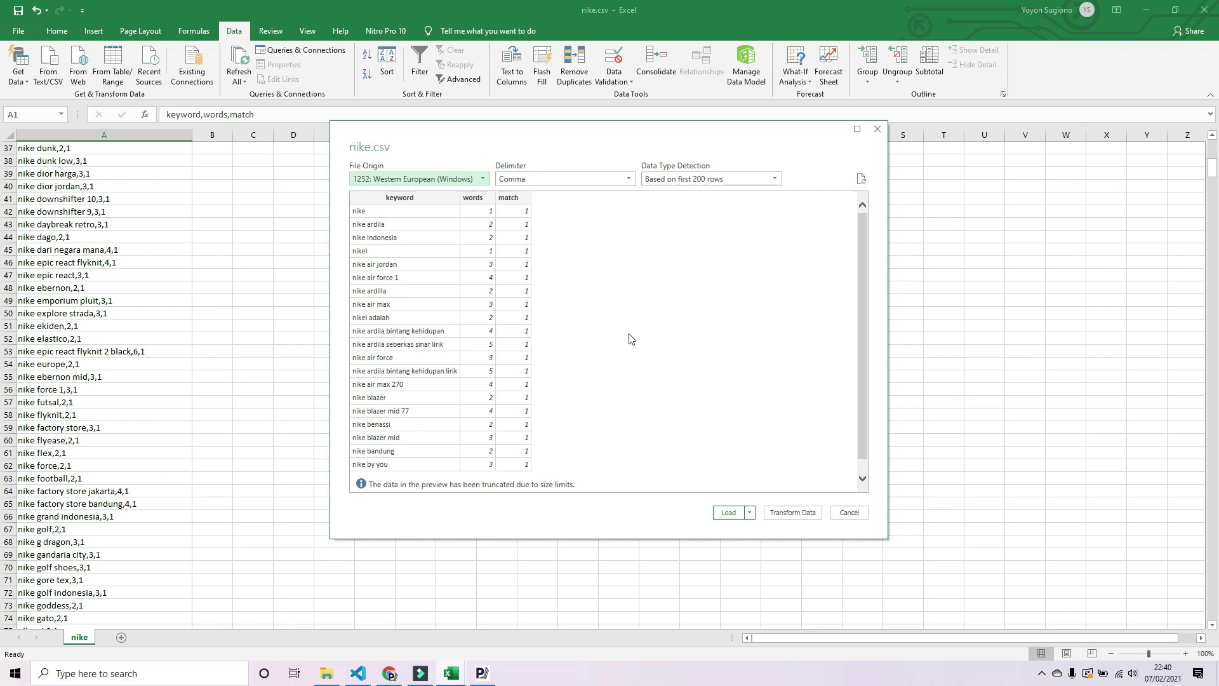
{"action": "left_click", "coordinate": [732, 515]}
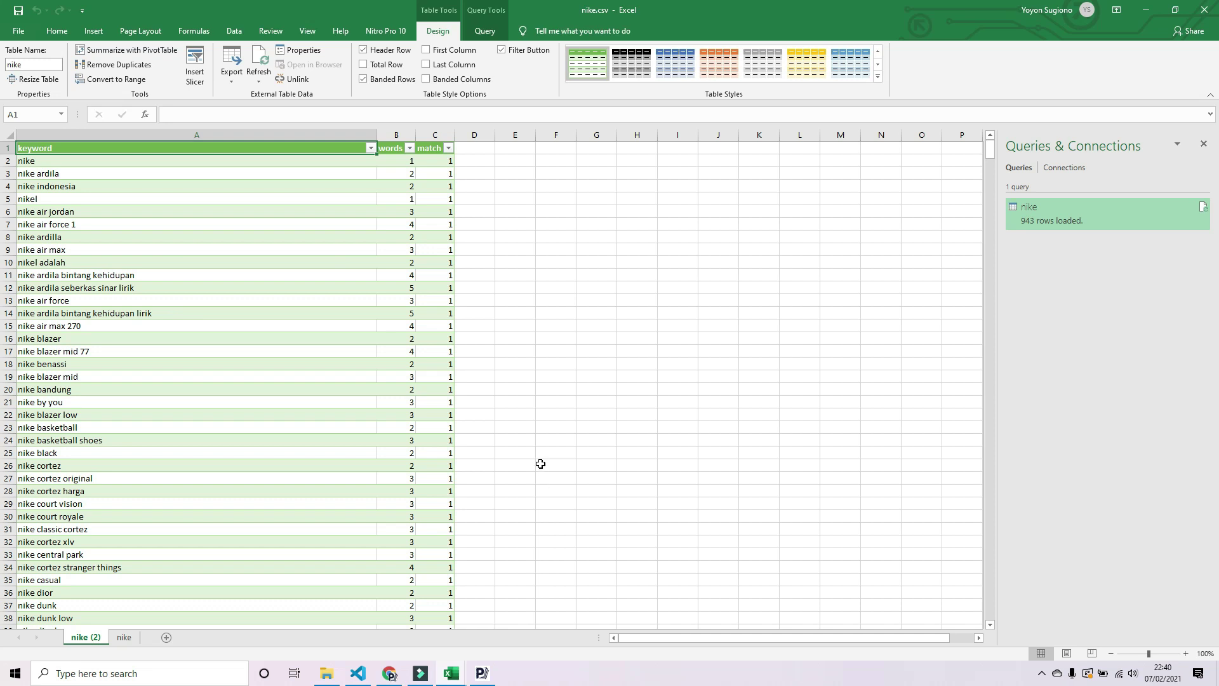
{"action": "scroll", "coordinate": [120, 214], "scroll_direction": "down", "scroll_amount": 1}
{"action": "scroll", "coordinate": [121, 217], "scroll_direction": "up", "scroll_amount": 1}
{"action": "left_click", "coordinate": [402, 162]}
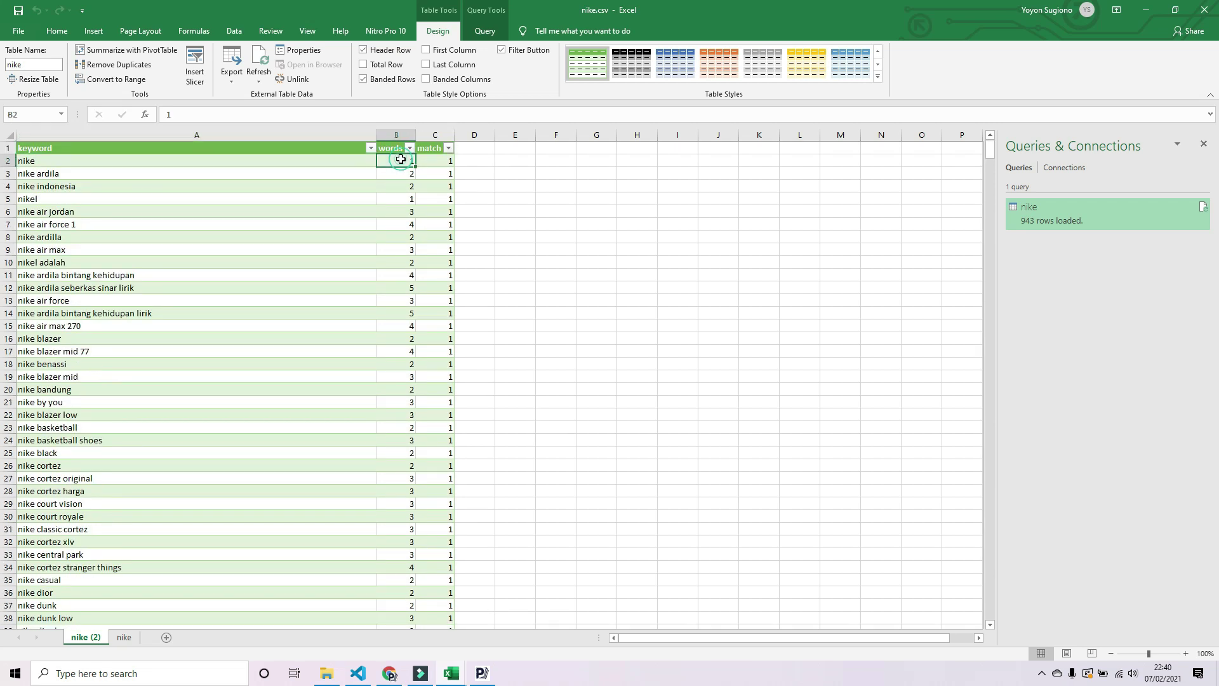
{"action": "left_click", "coordinate": [399, 317]}
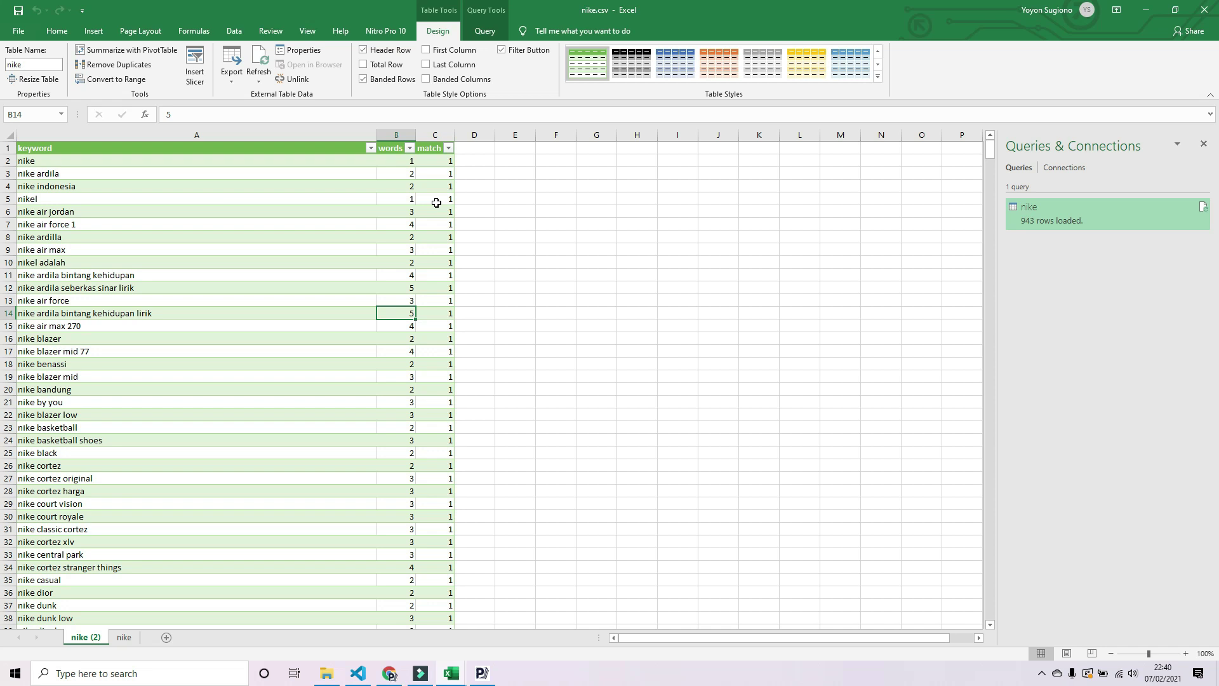
{"action": "left_click", "coordinate": [437, 202]}
{"action": "scroll", "coordinate": [430, 410], "scroll_direction": "down", "scroll_amount": 4}
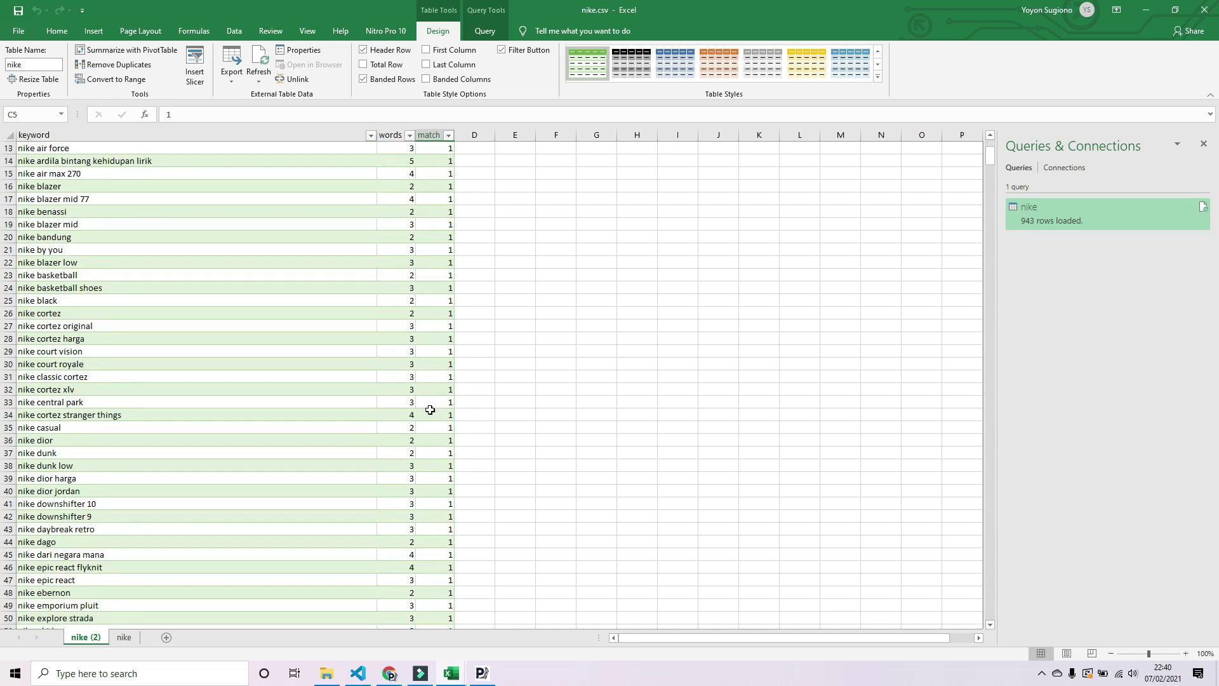
{"action": "scroll", "coordinate": [430, 410], "scroll_direction": "down", "scroll_amount": 5}
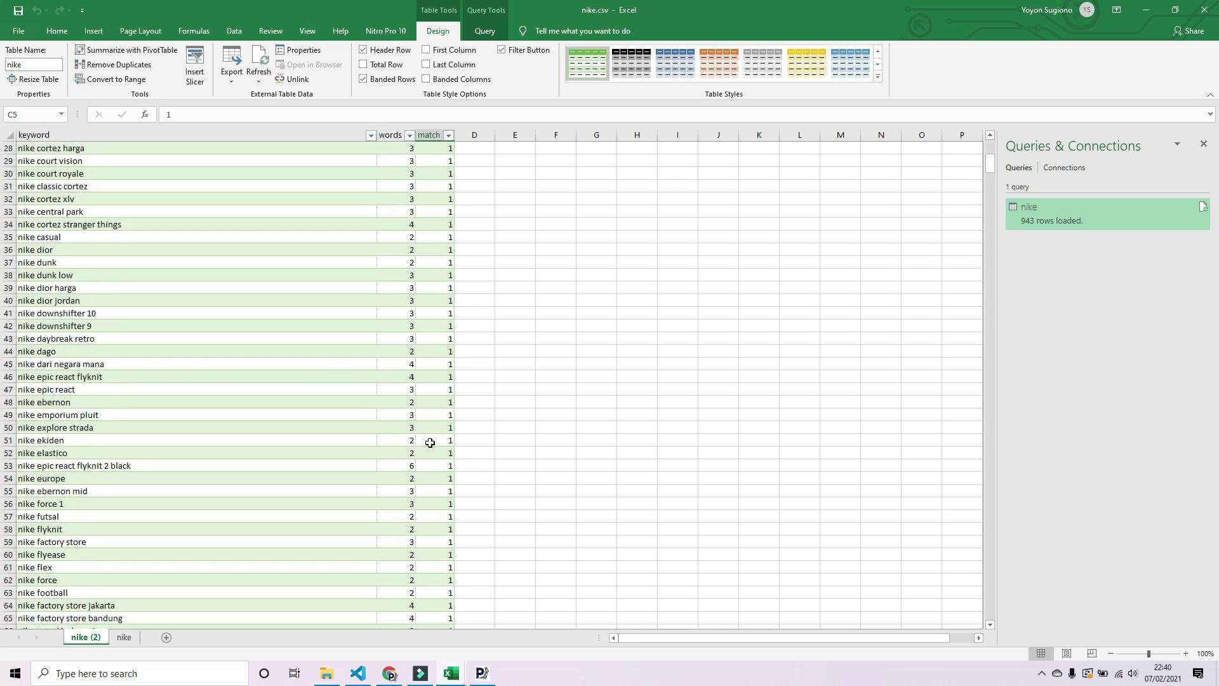
{"action": "scroll", "coordinate": [430, 443], "scroll_direction": "down", "scroll_amount": 4}
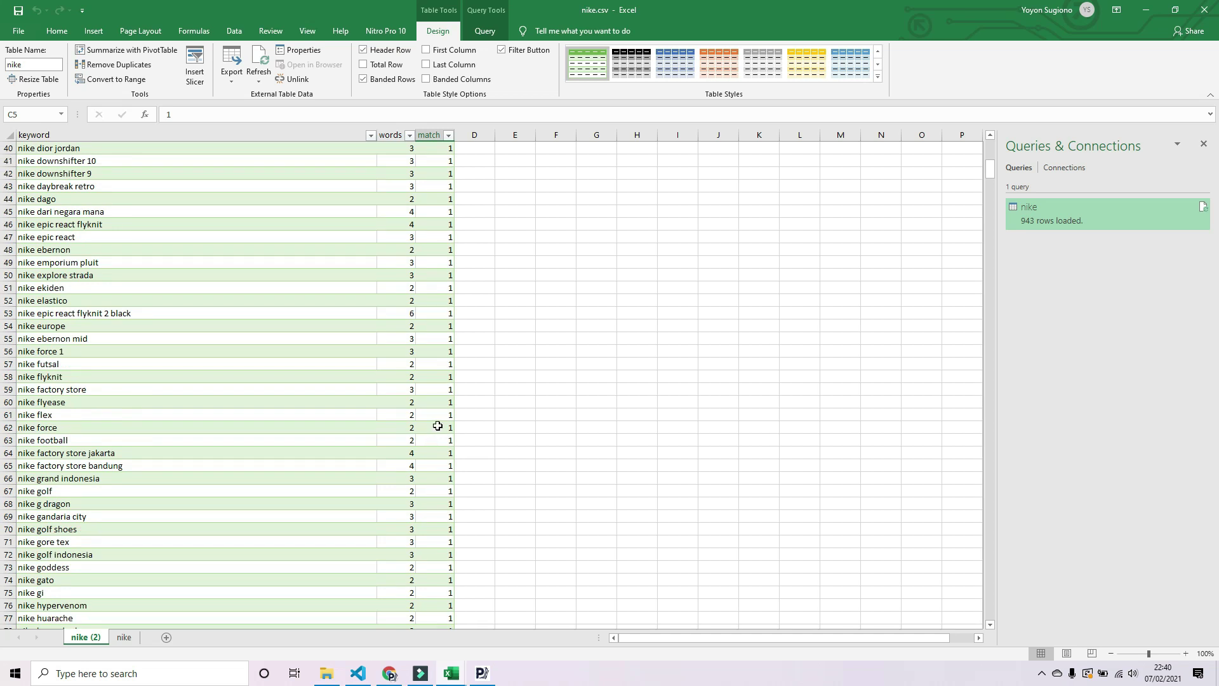
{"action": "scroll", "coordinate": [438, 426], "scroll_direction": "down", "scroll_amount": 6}
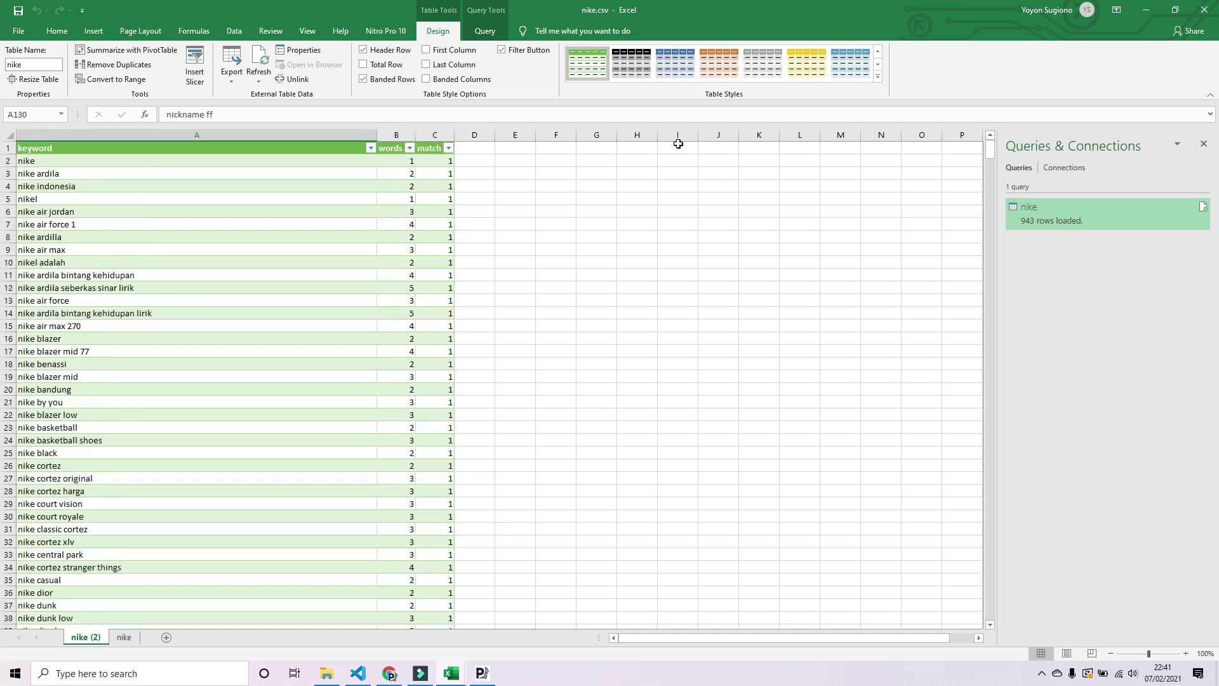
- Close nike.csv without saving, close the empty Book1, and return to the keywords-generator folder
{"action": "left_click", "coordinate": [1205, 10]}
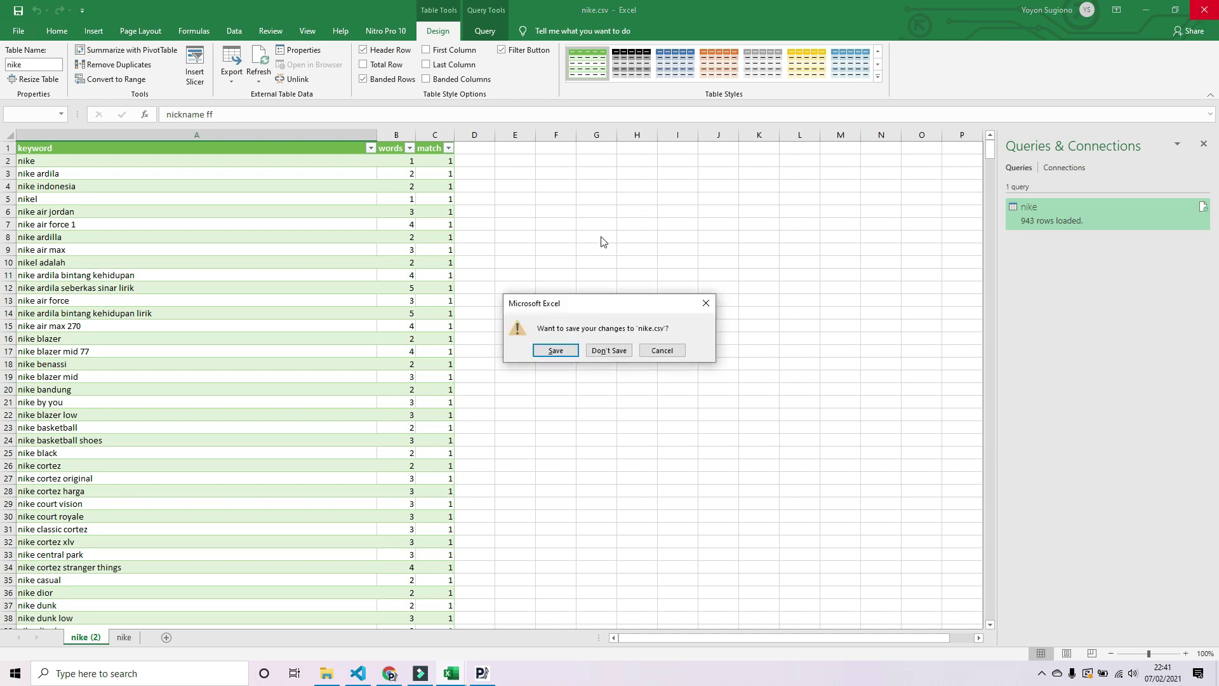
{"action": "left_click", "coordinate": [616, 349]}
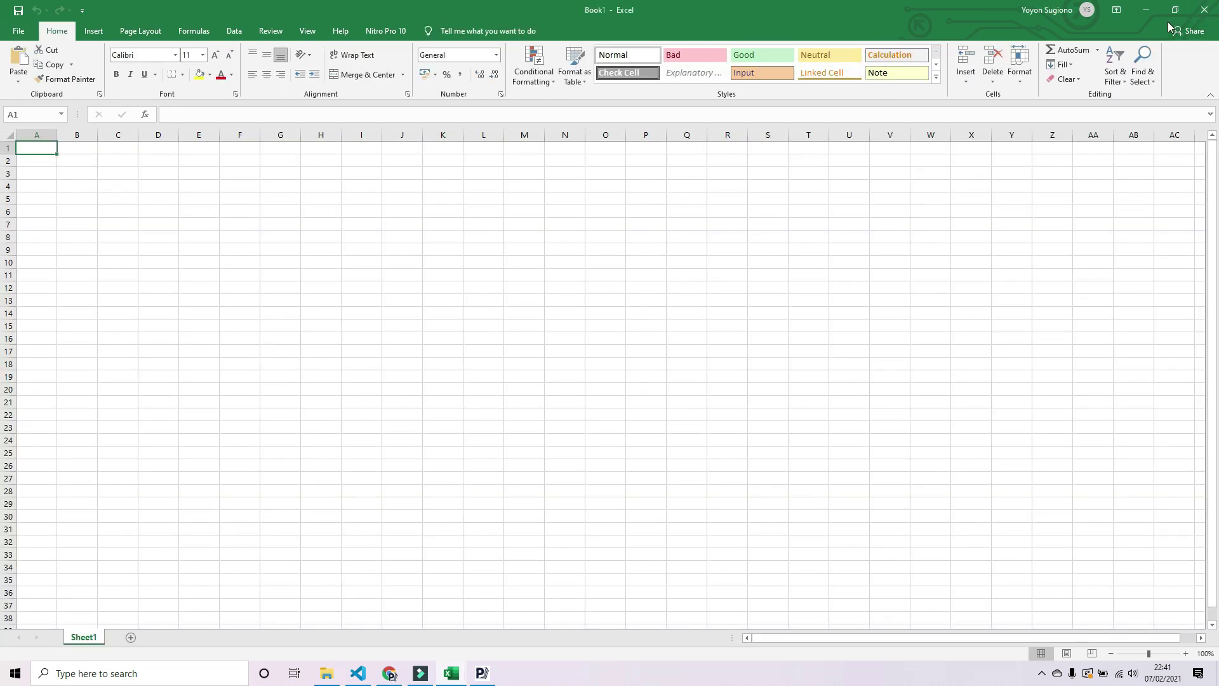
{"action": "left_click", "coordinate": [1205, 11]}
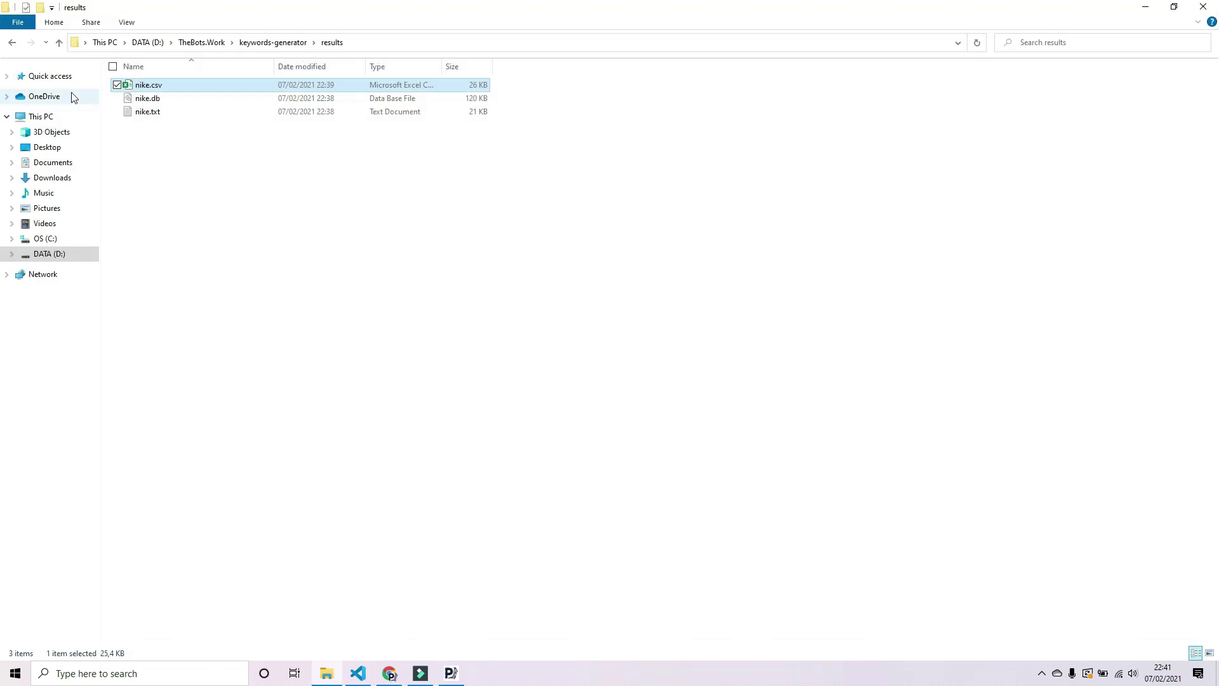
{"action": "left_click", "coordinate": [14, 43]}
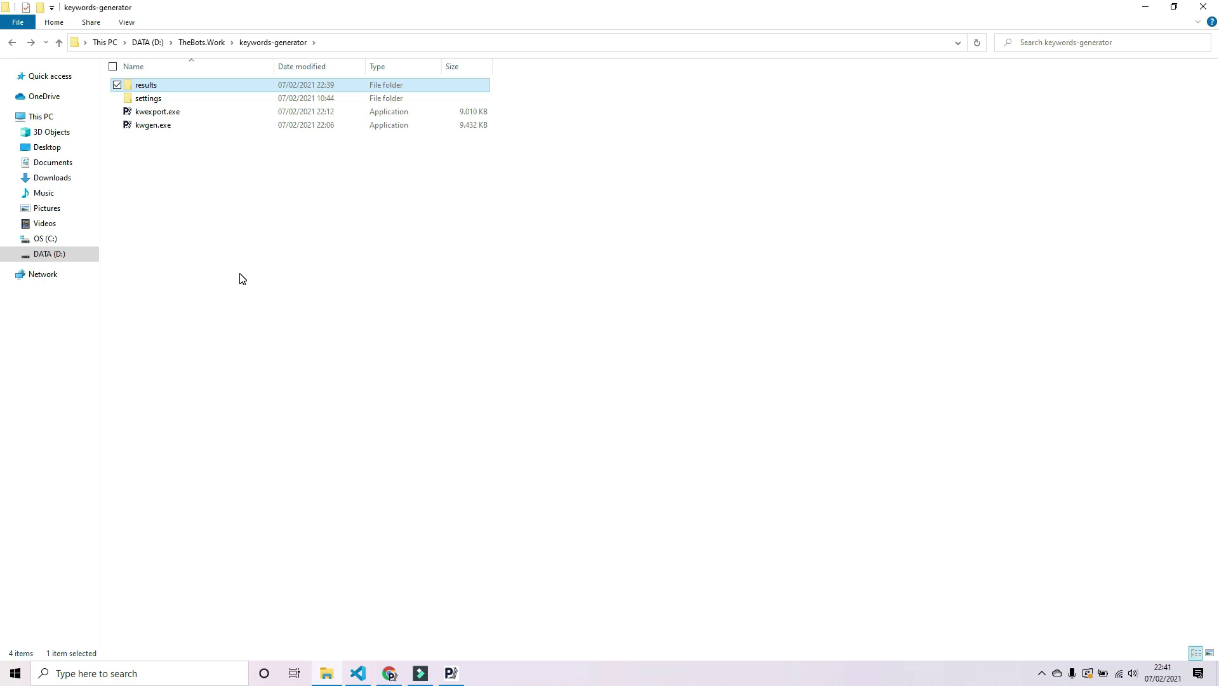
{"action": "left_click", "coordinate": [389, 673]}
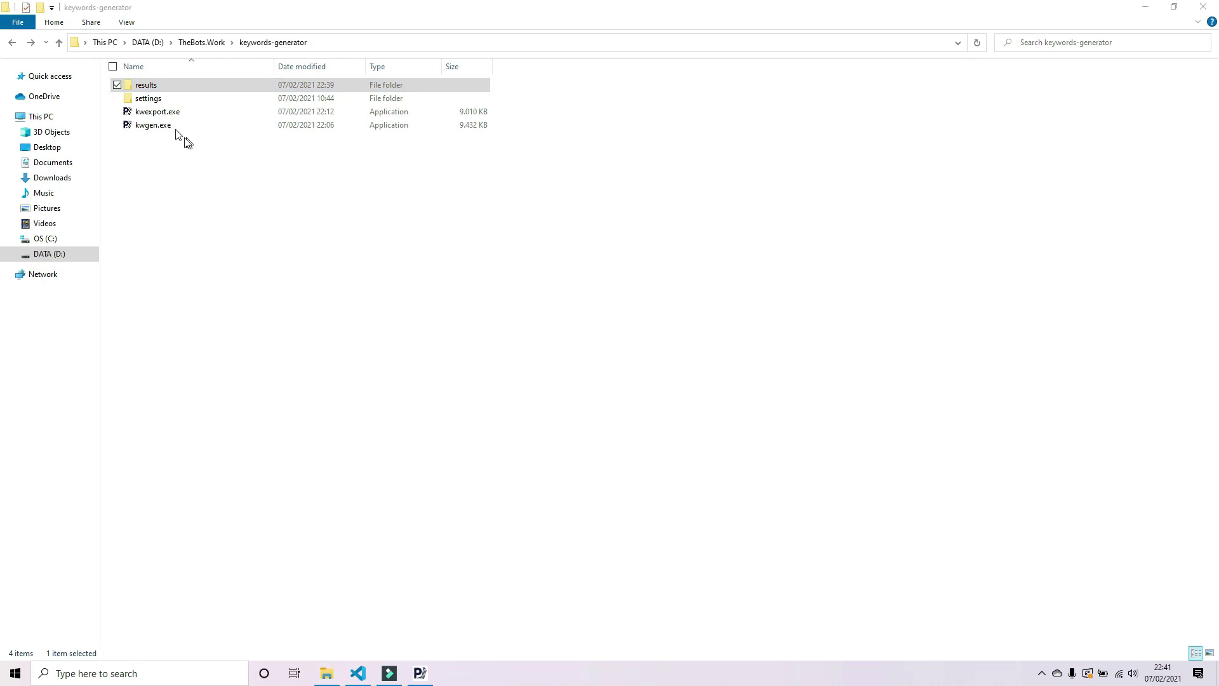
{"action": "double_click", "coordinate": [155, 102]}
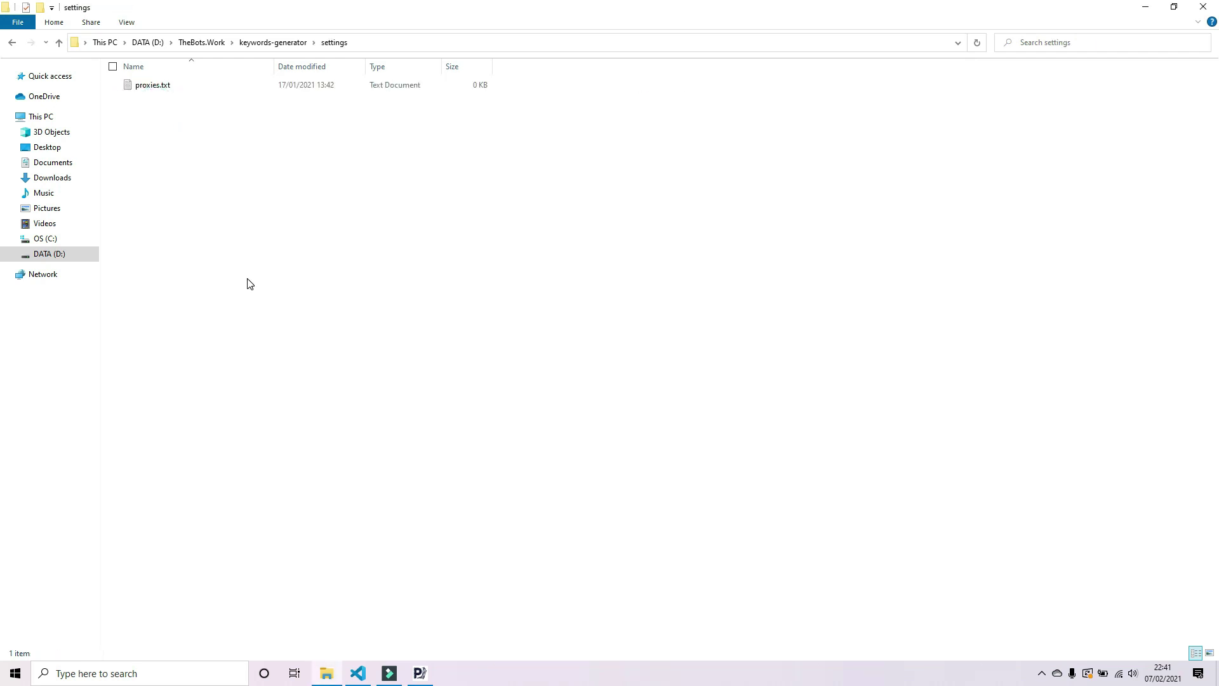
{"action": "right_click", "coordinate": [227, 167]}
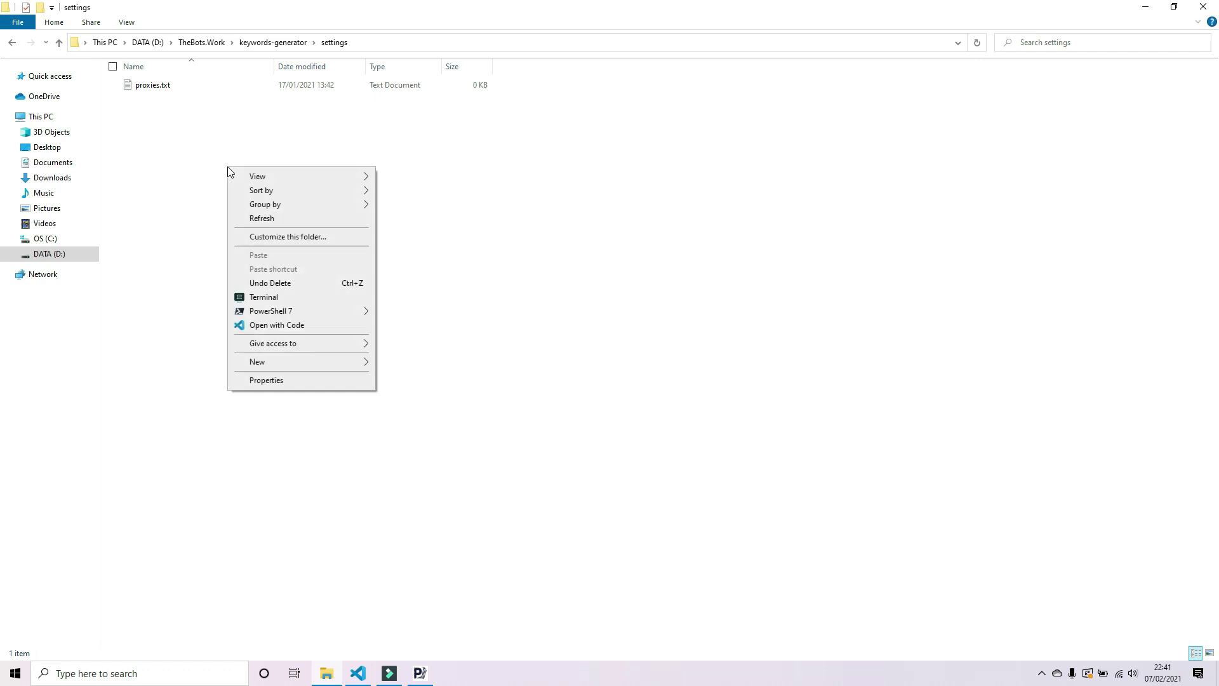
{"action": "mouse_move", "coordinate": [316, 363]}
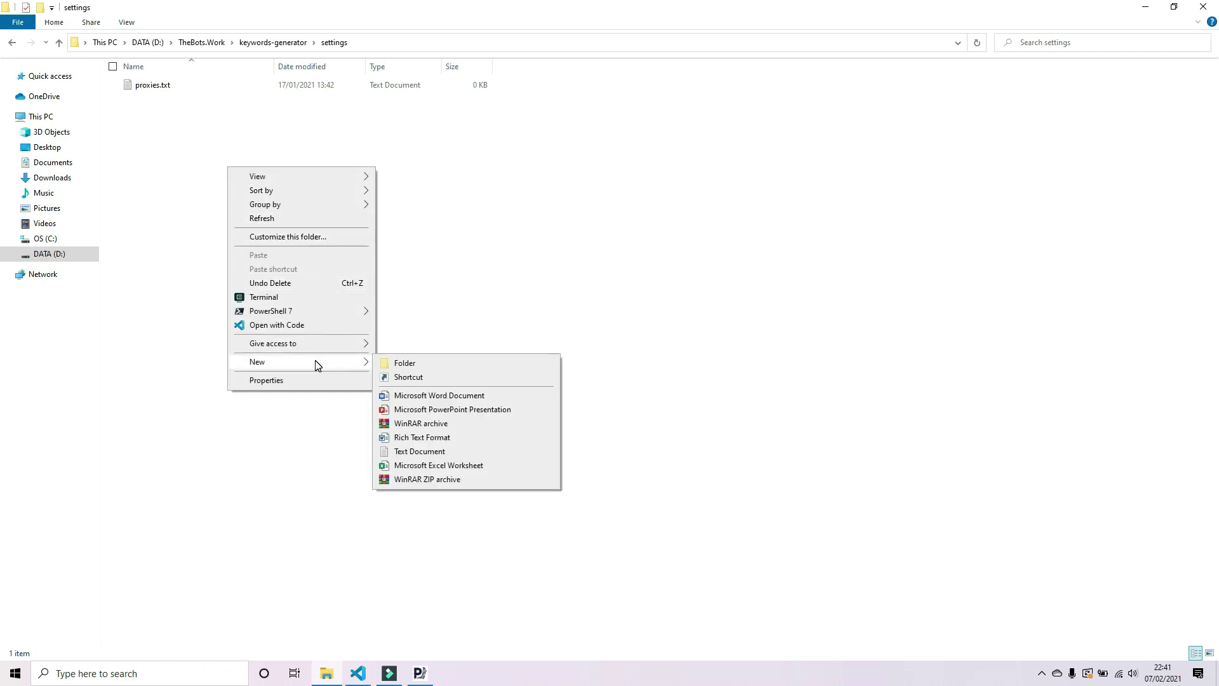
{"action": "left_click", "coordinate": [429, 379]}
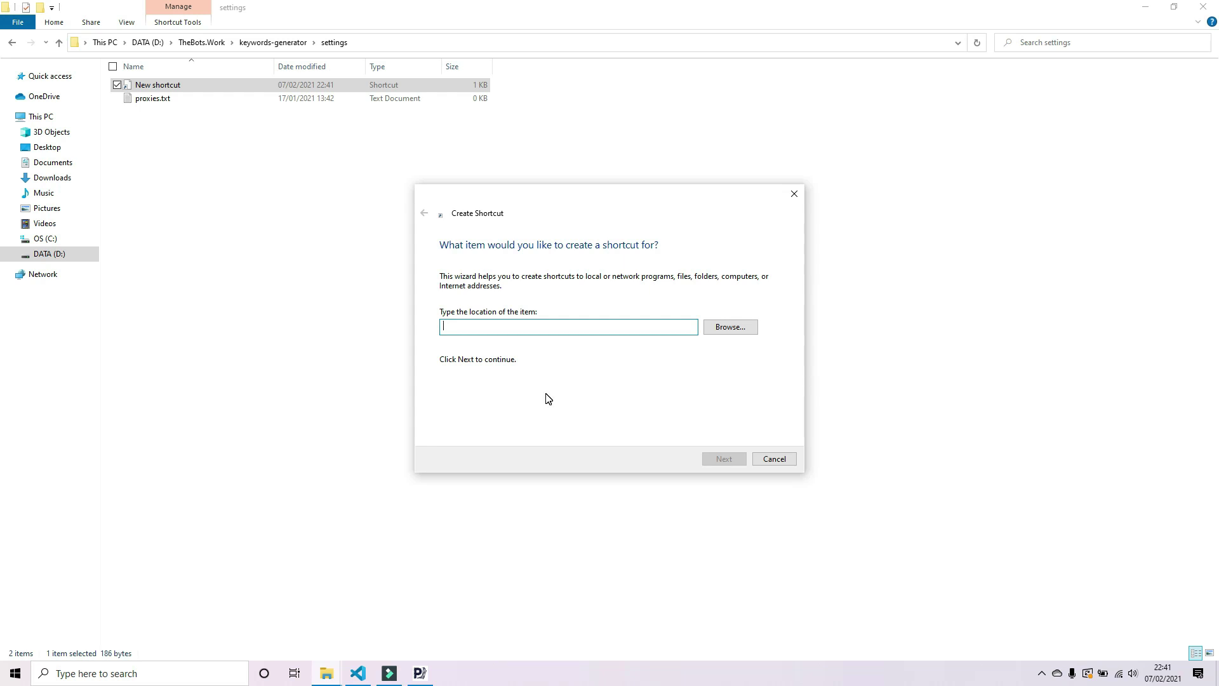
{"action": "type", "text": "ht"}
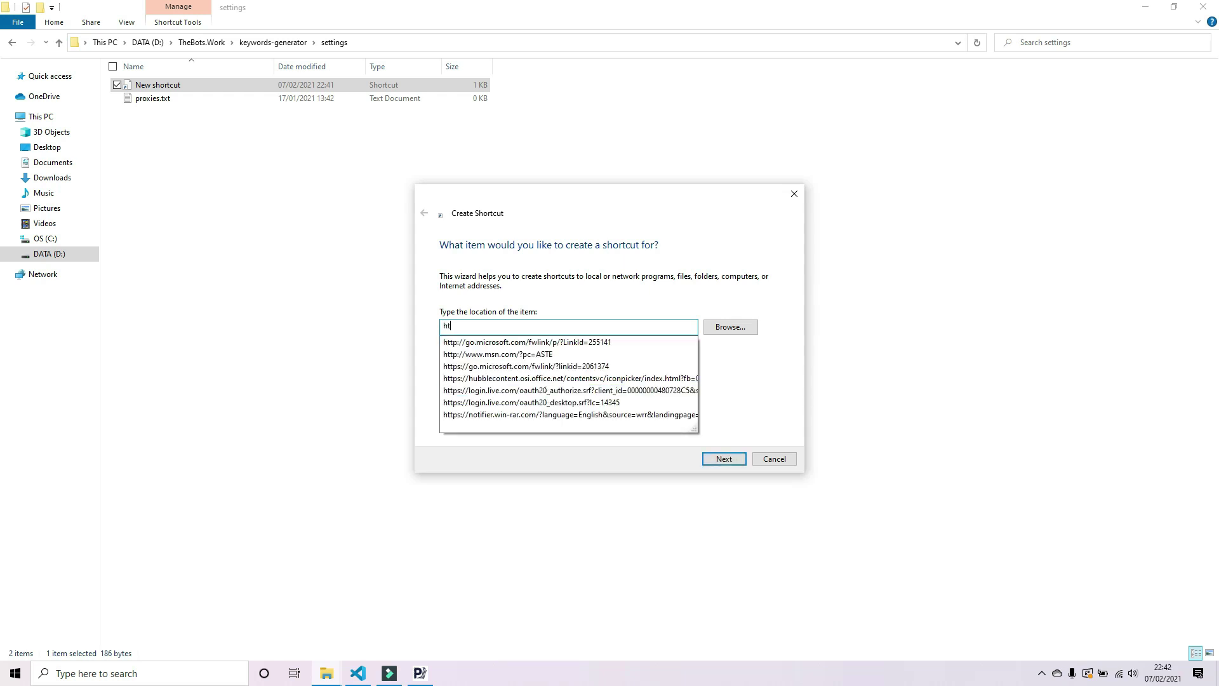
{"action": "type", "text": "tps"}
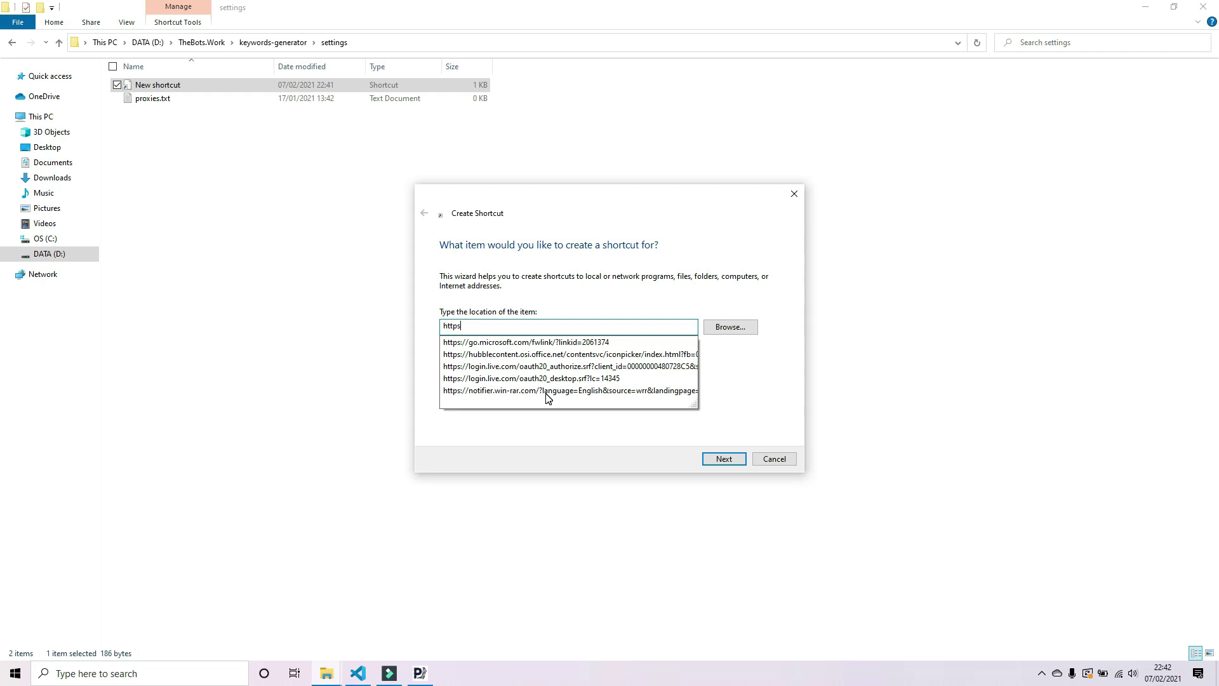
{"action": "type", "text": "://pa"}
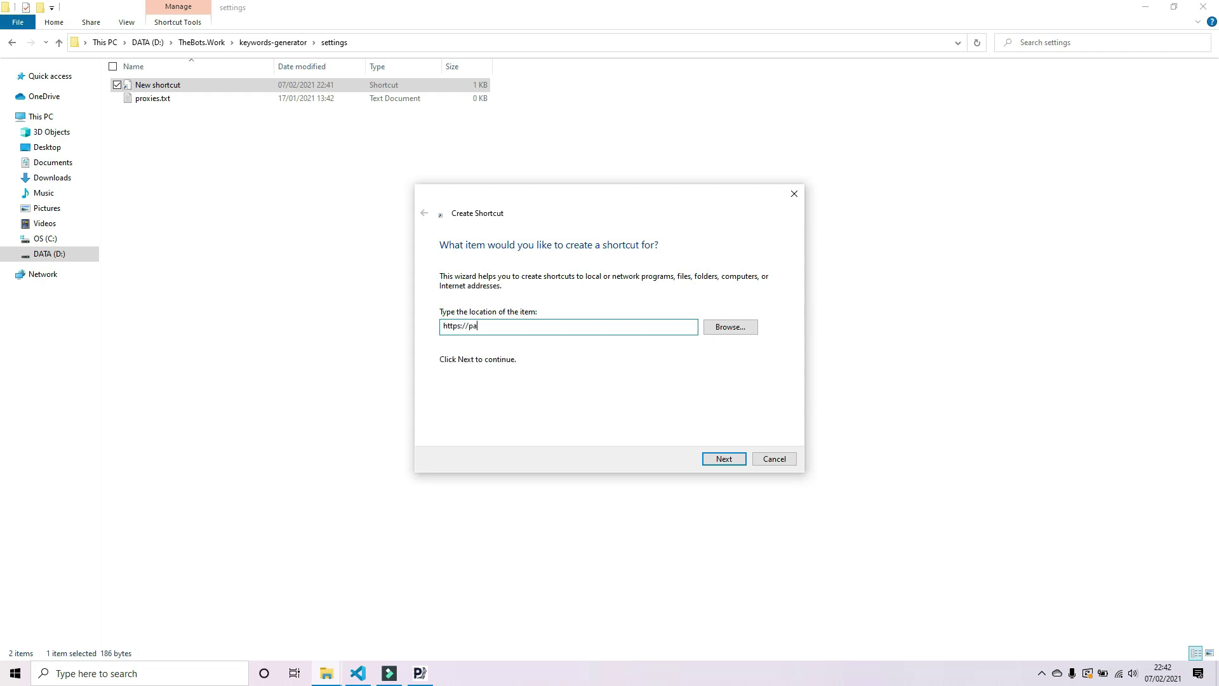
{"action": "type", "text": "nduan.vip"}
{"action": "left_click", "coordinate": [724, 458]}
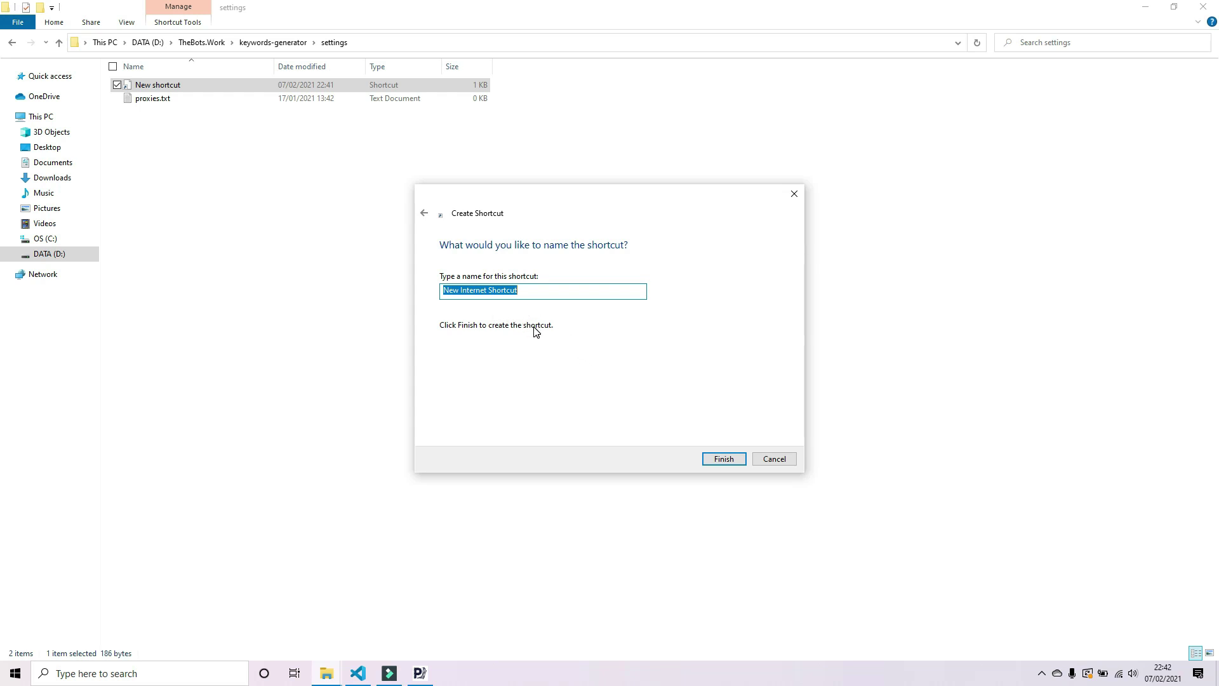
{"action": "type", "text": "Panduan.VIP"}
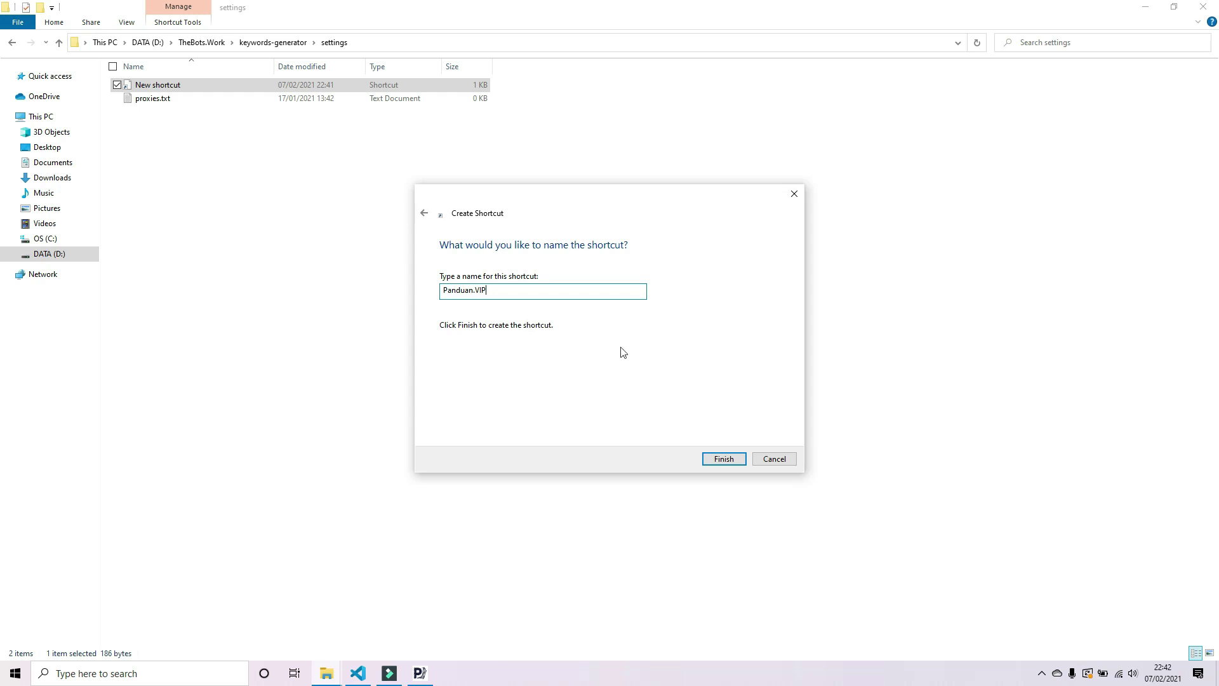
{"action": "left_click", "coordinate": [731, 461]}
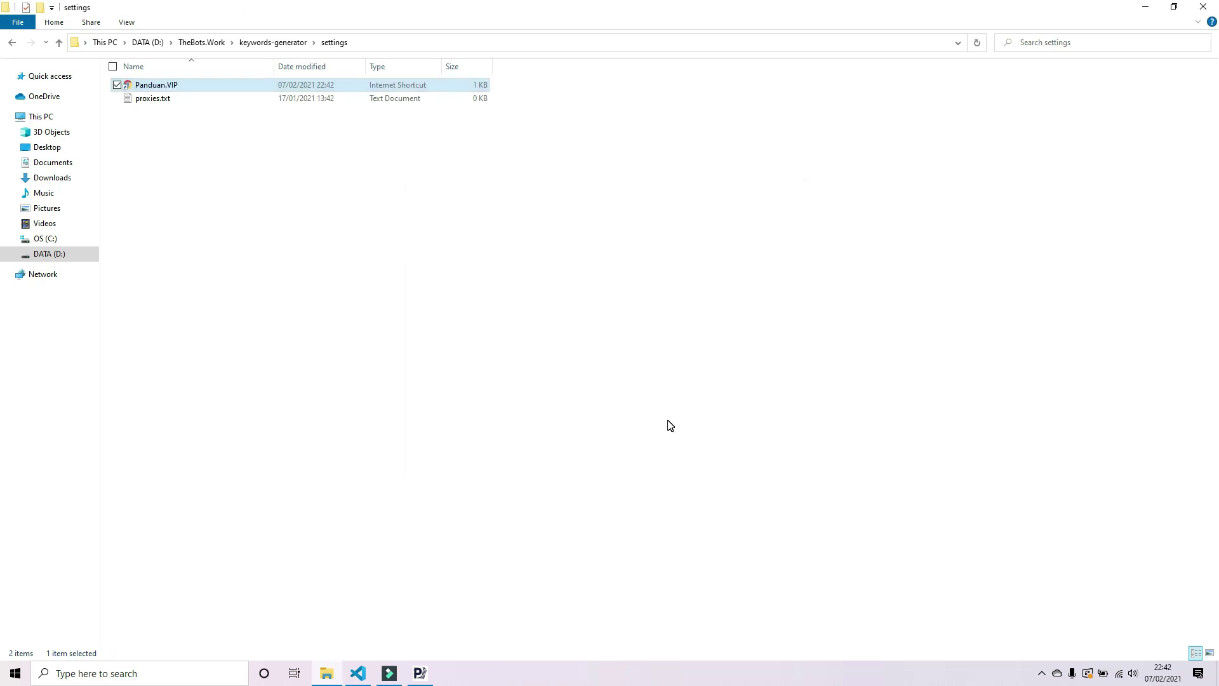
- Return to keywords-generator, close the finished kwexport console, and launch kwgen.exe
{"action": "left_click", "coordinate": [291, 45]}
{"action": "left_click", "coordinate": [420, 673]}
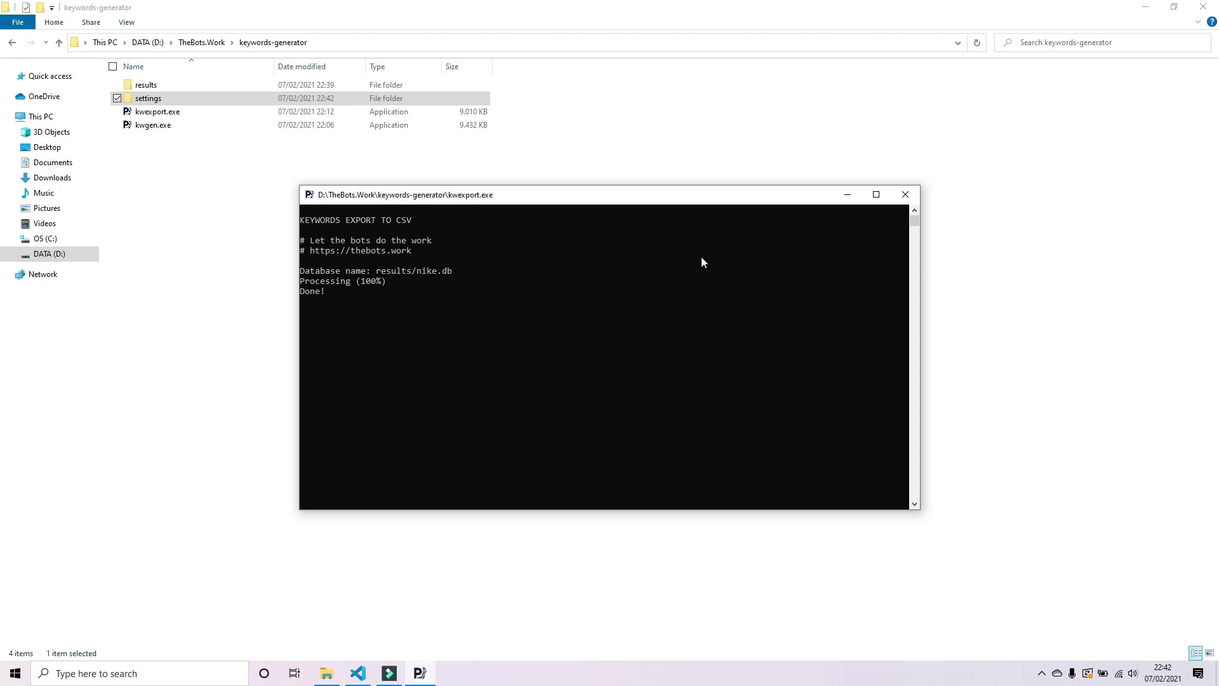
{"action": "key", "text": "Return"}
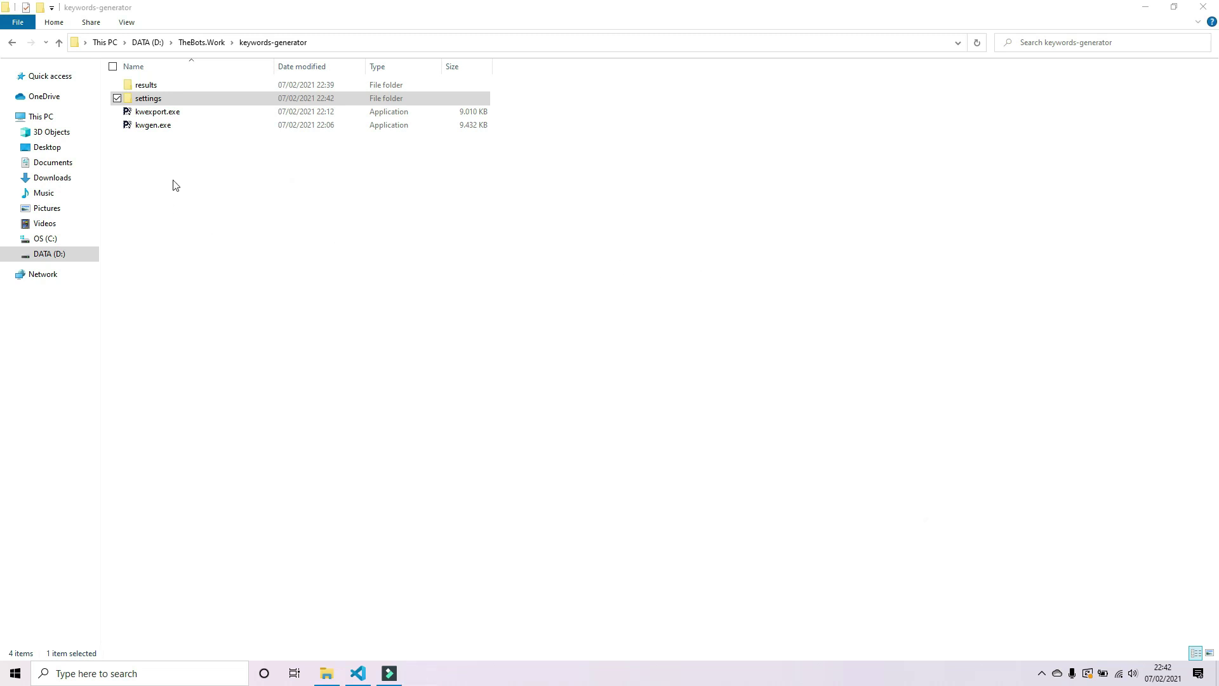
{"action": "double_click", "coordinate": [157, 127]}
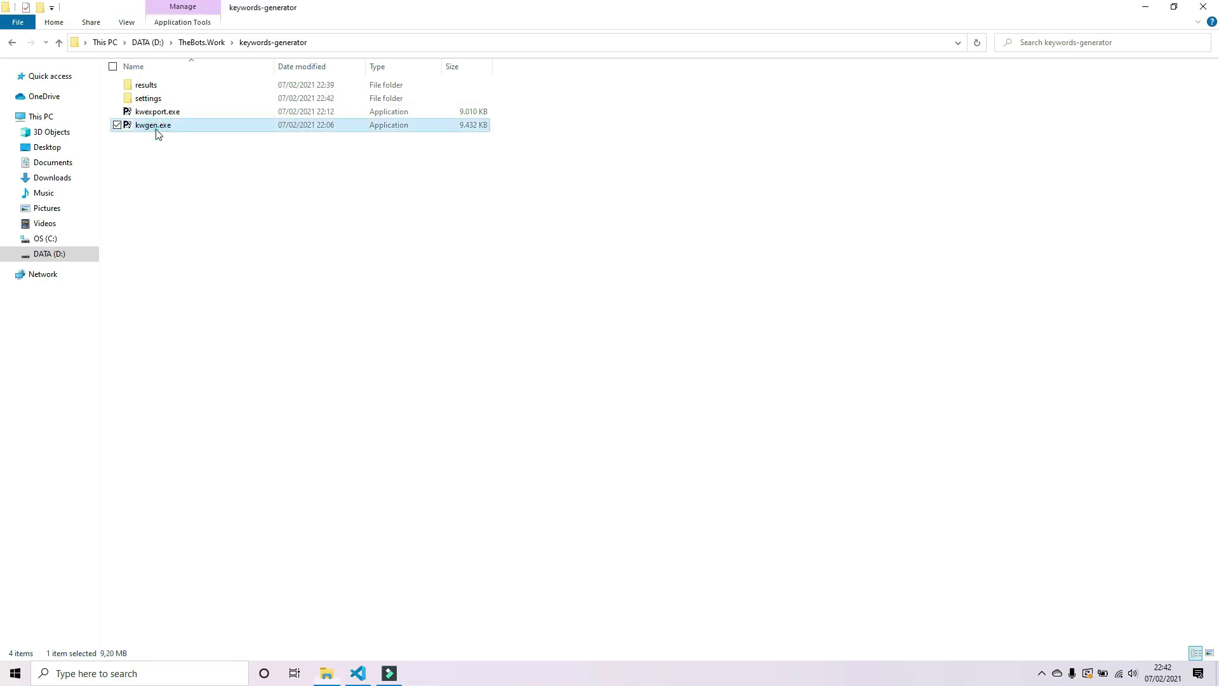